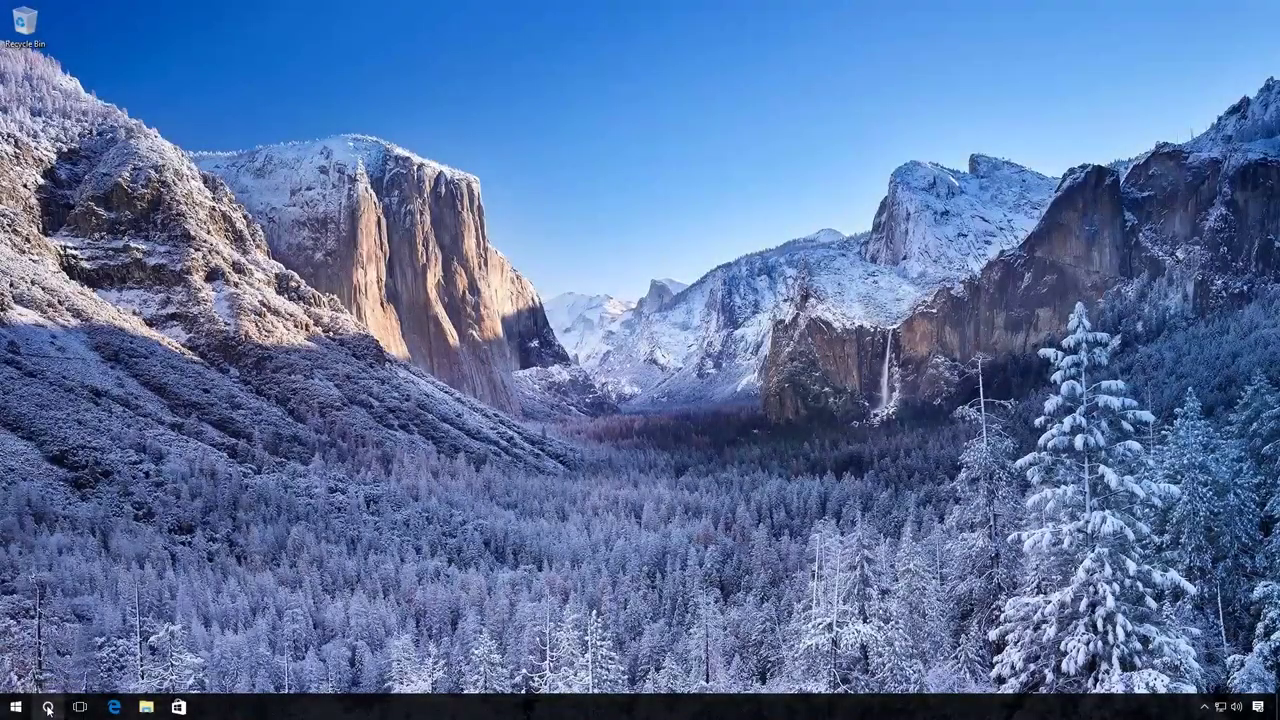
Open the Local Group Policy Editor with gpedit.msc, maximize it and widen the tree pane to show full folder names
left_click(47, 707)
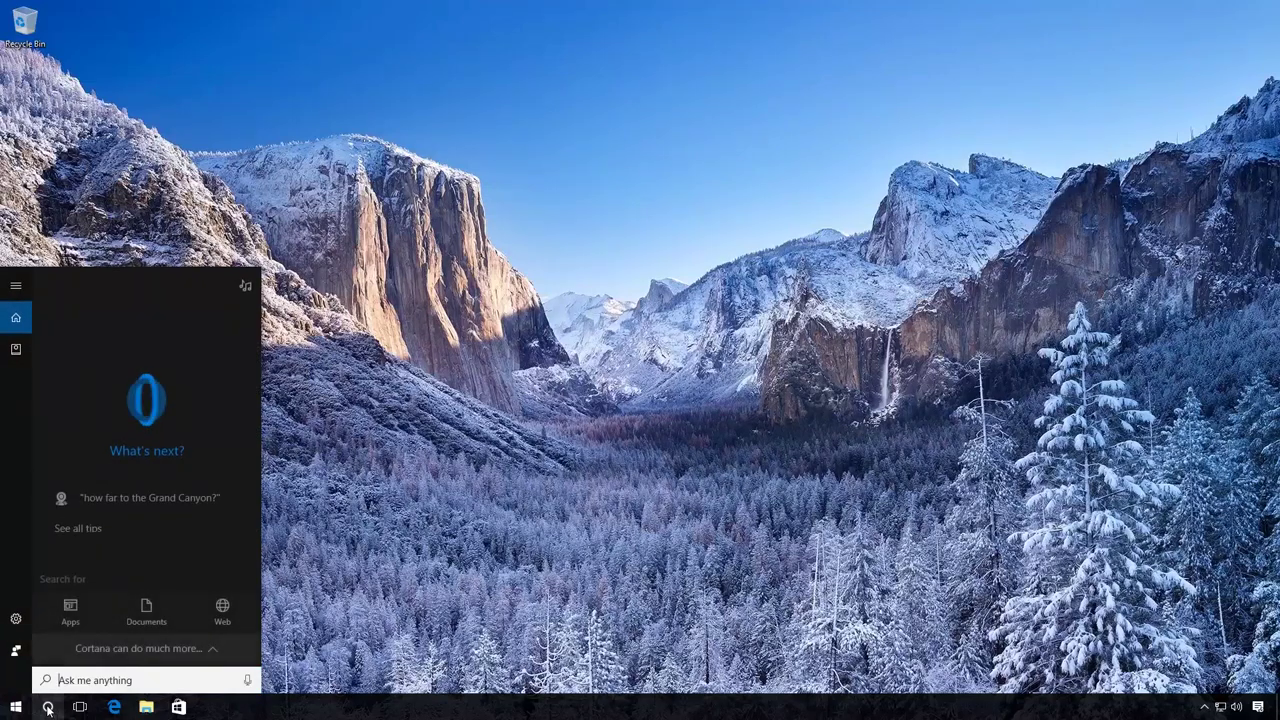
type("gp")
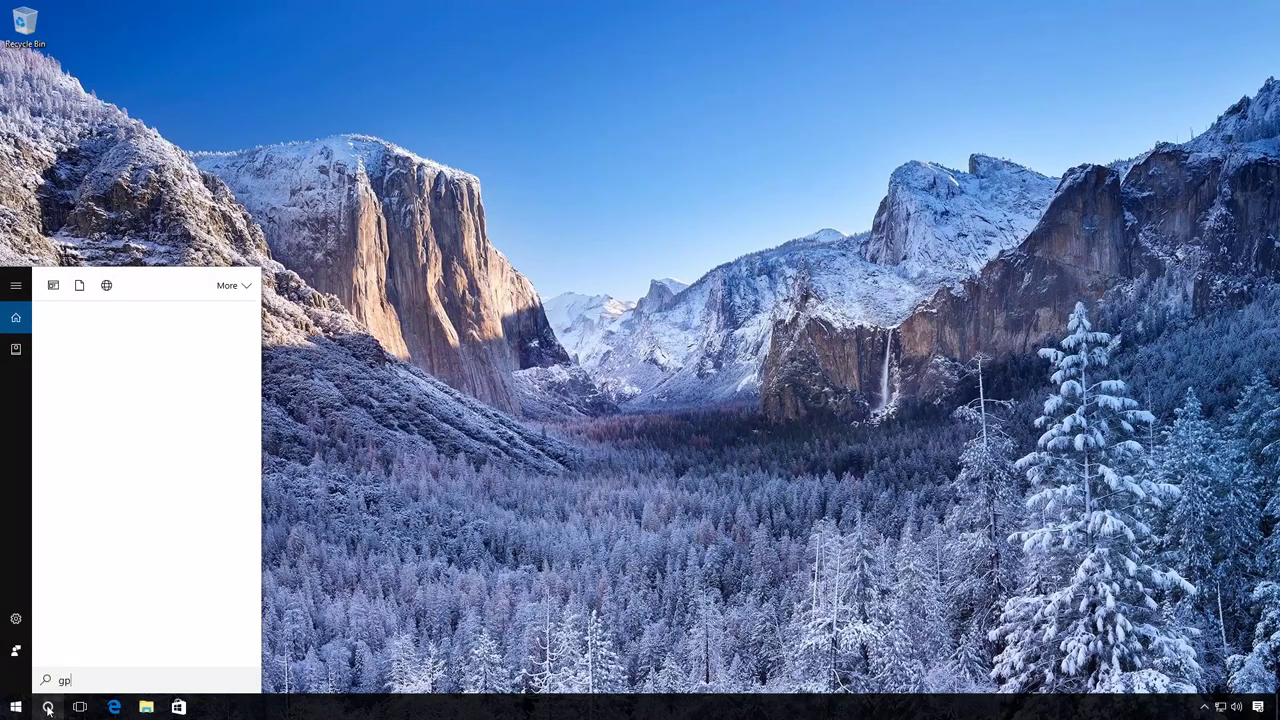
type("edit")
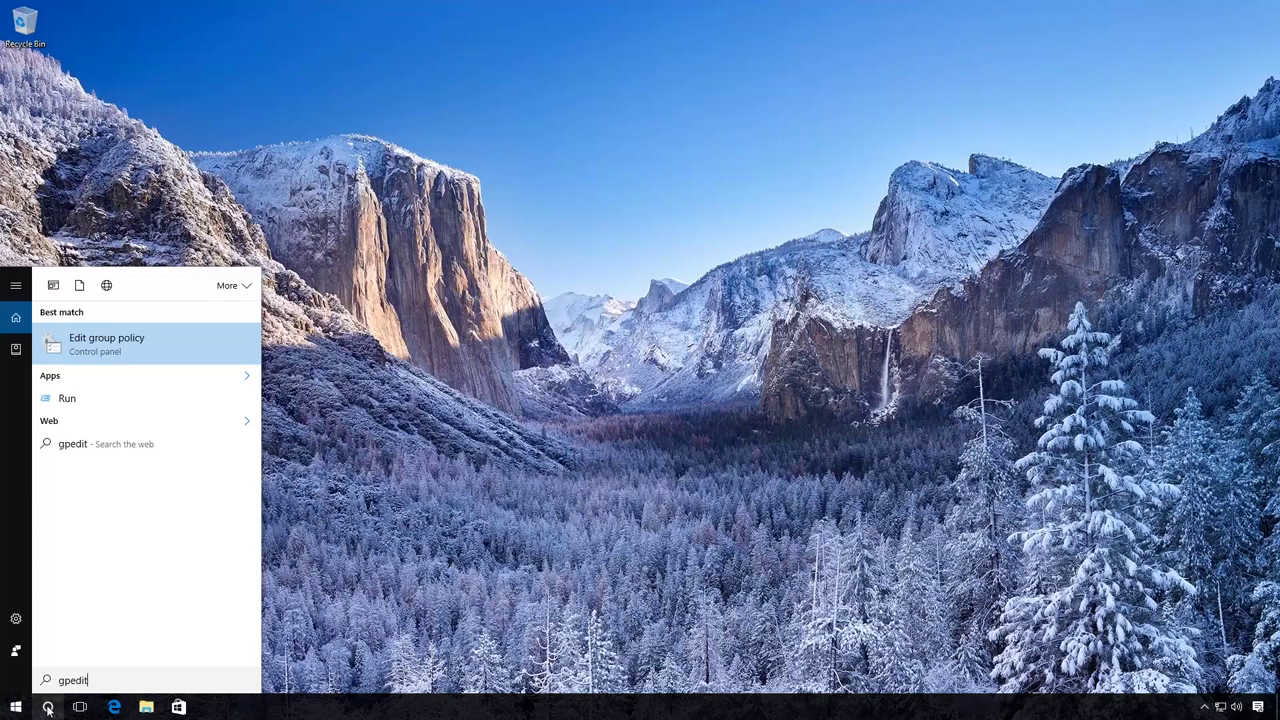
type(".msc")
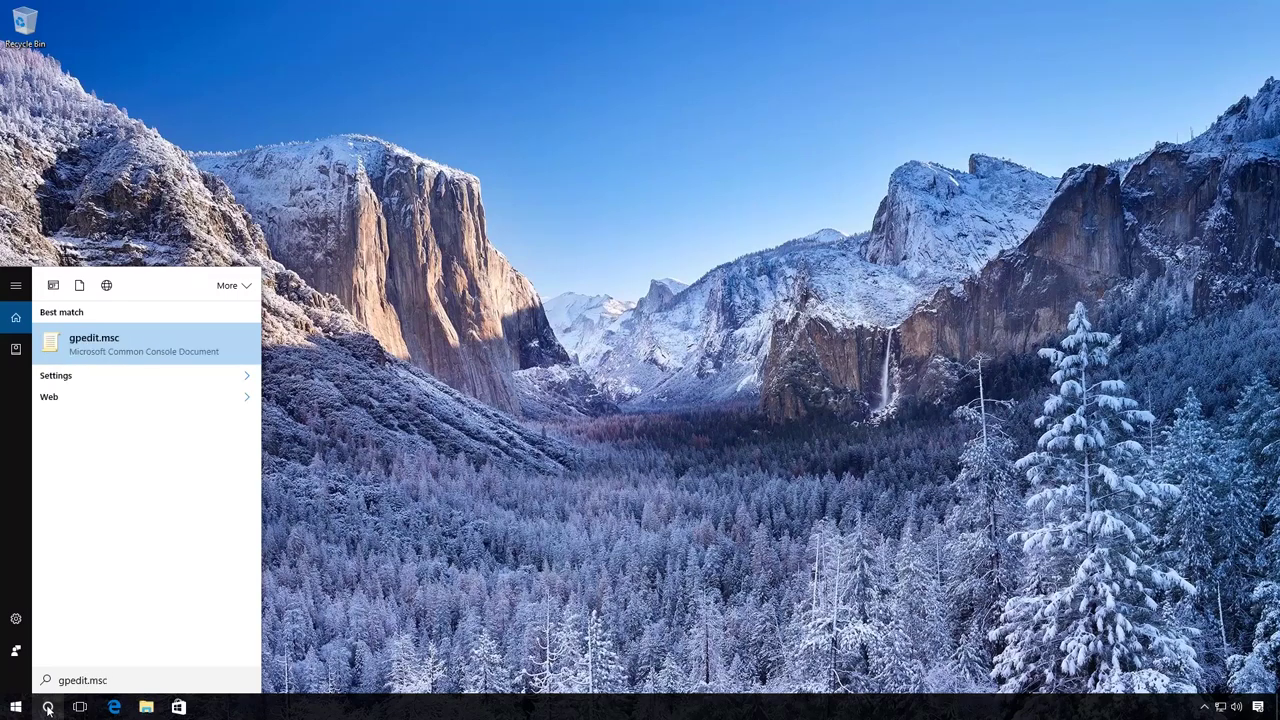
left_click(105, 350)
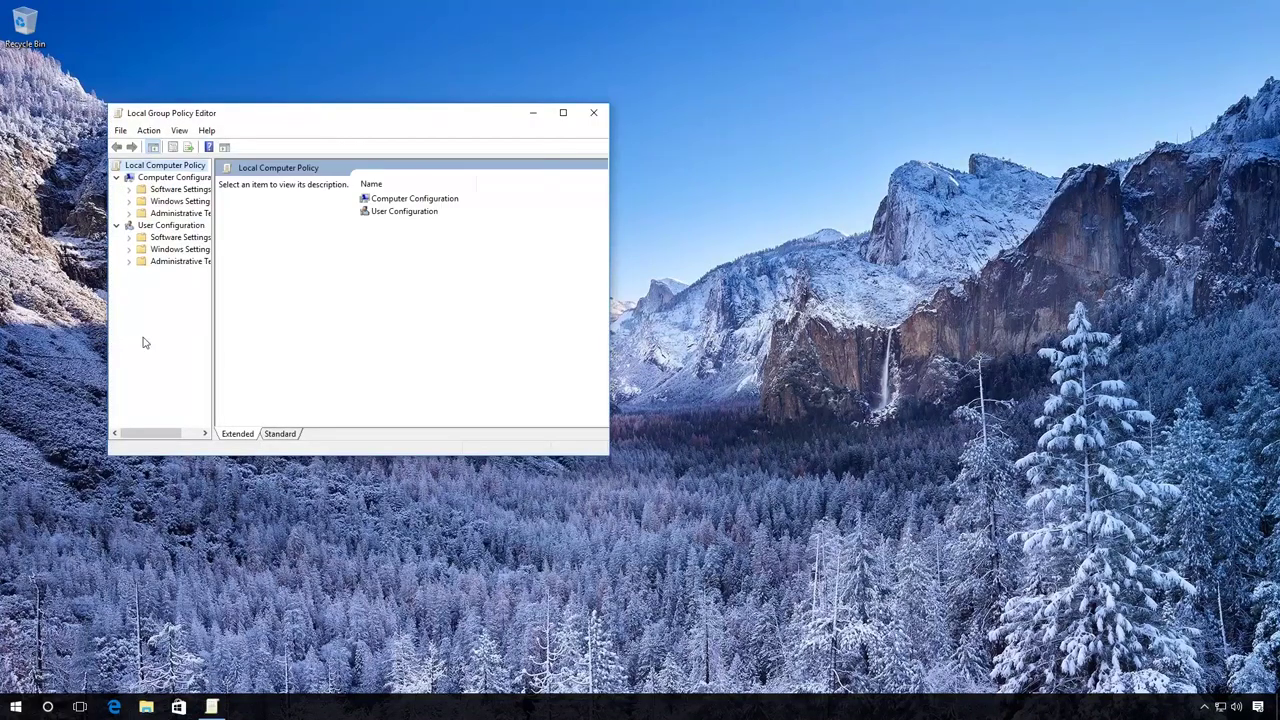
left_click(563, 112)
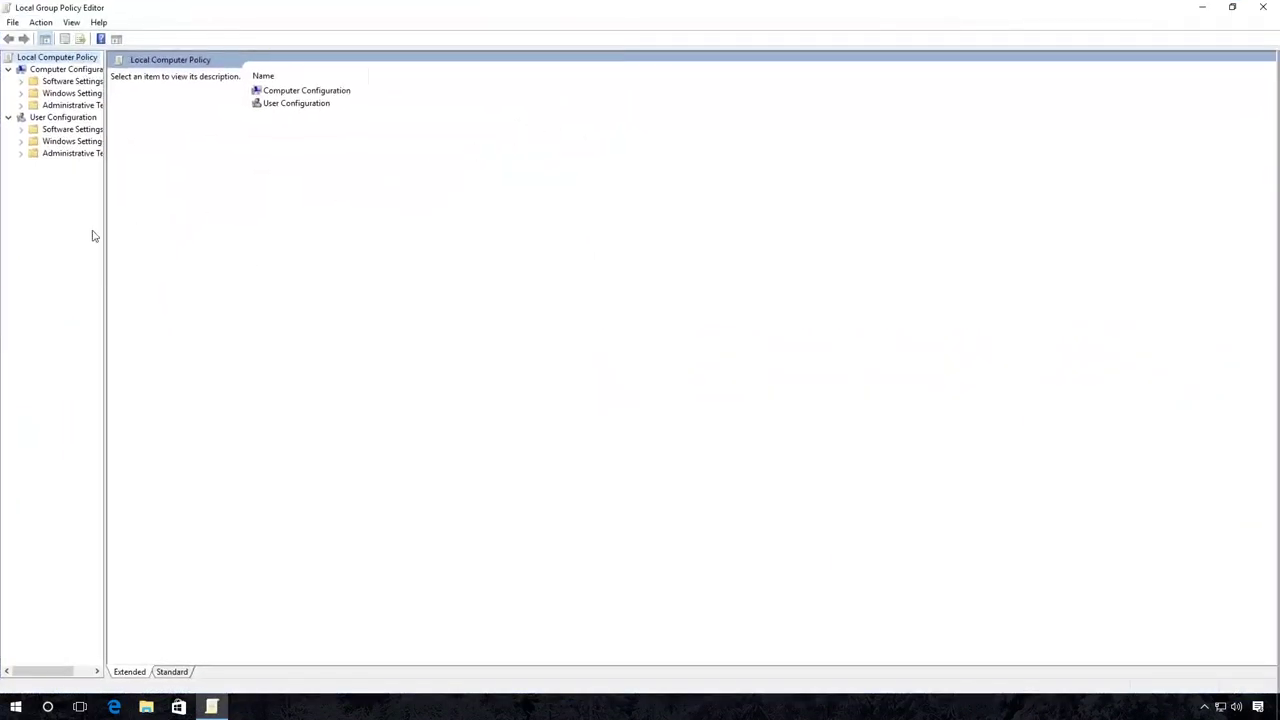
left_click_drag(105, 234, 213, 238)
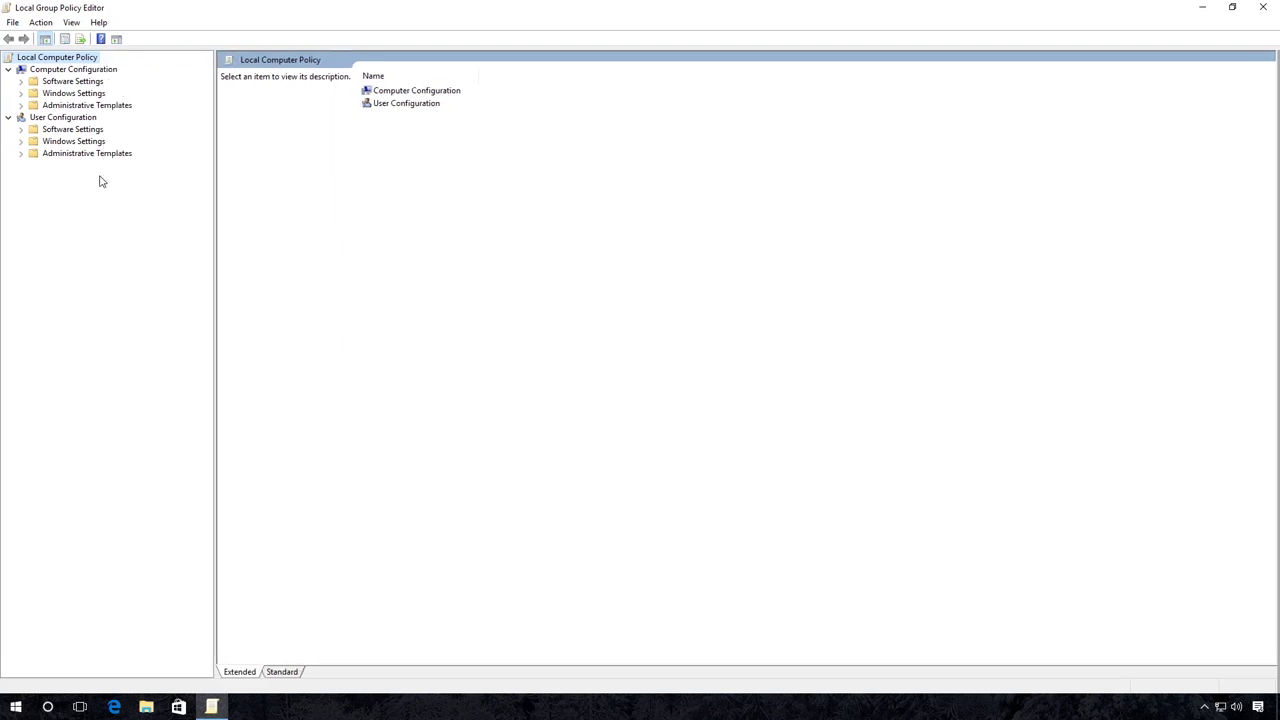
Navigate the policy tree to Computer Configuration > Administrative Templates > System > Driver Installation
left_click(75, 70)
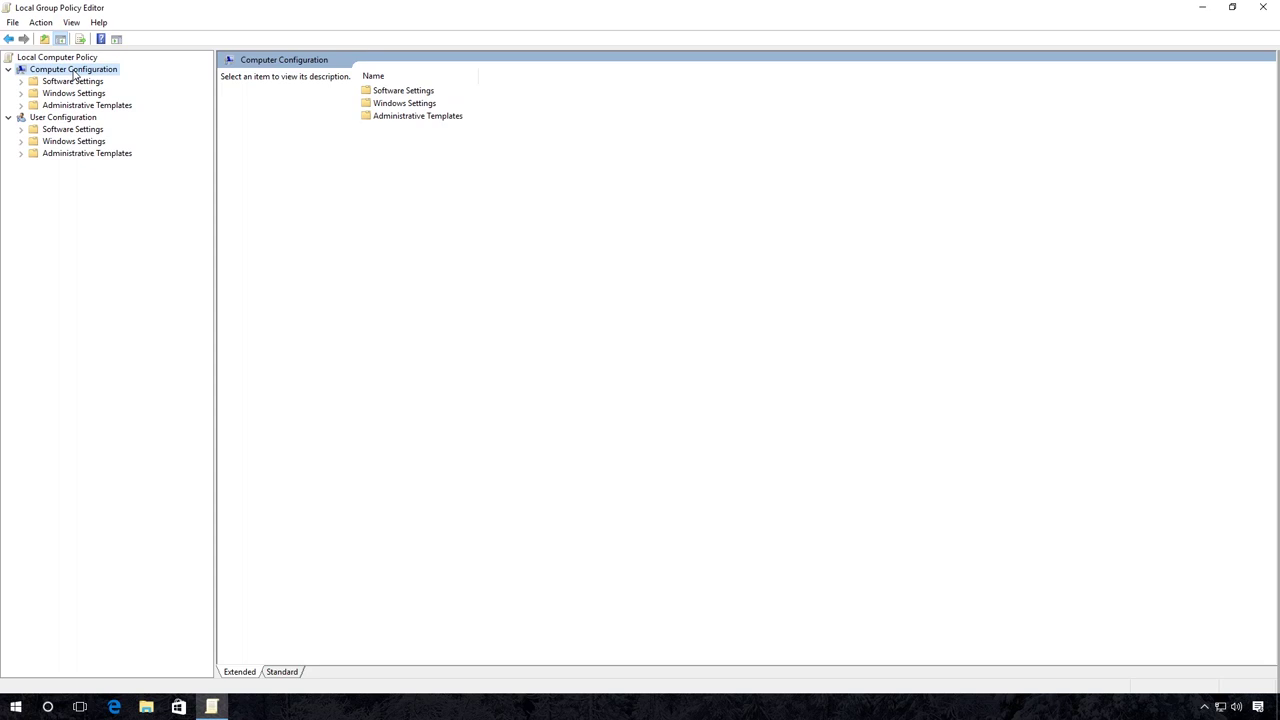
left_click(75, 105)
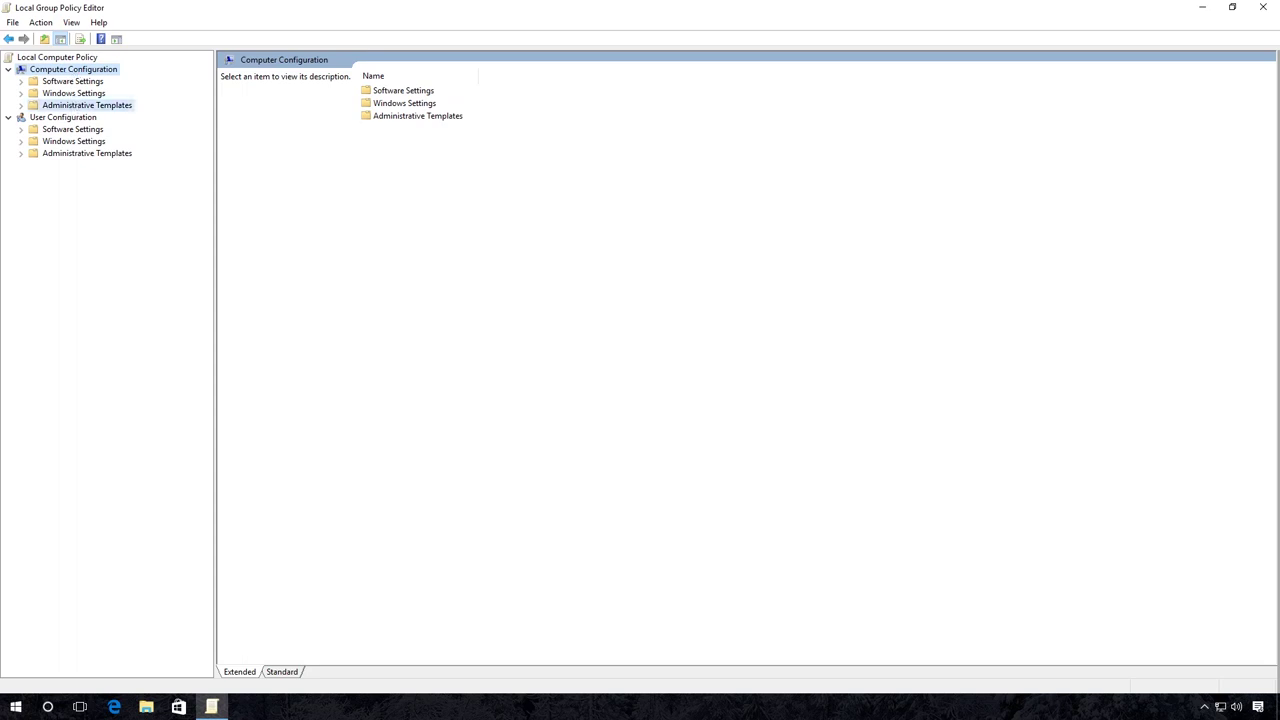
left_click(21, 106)
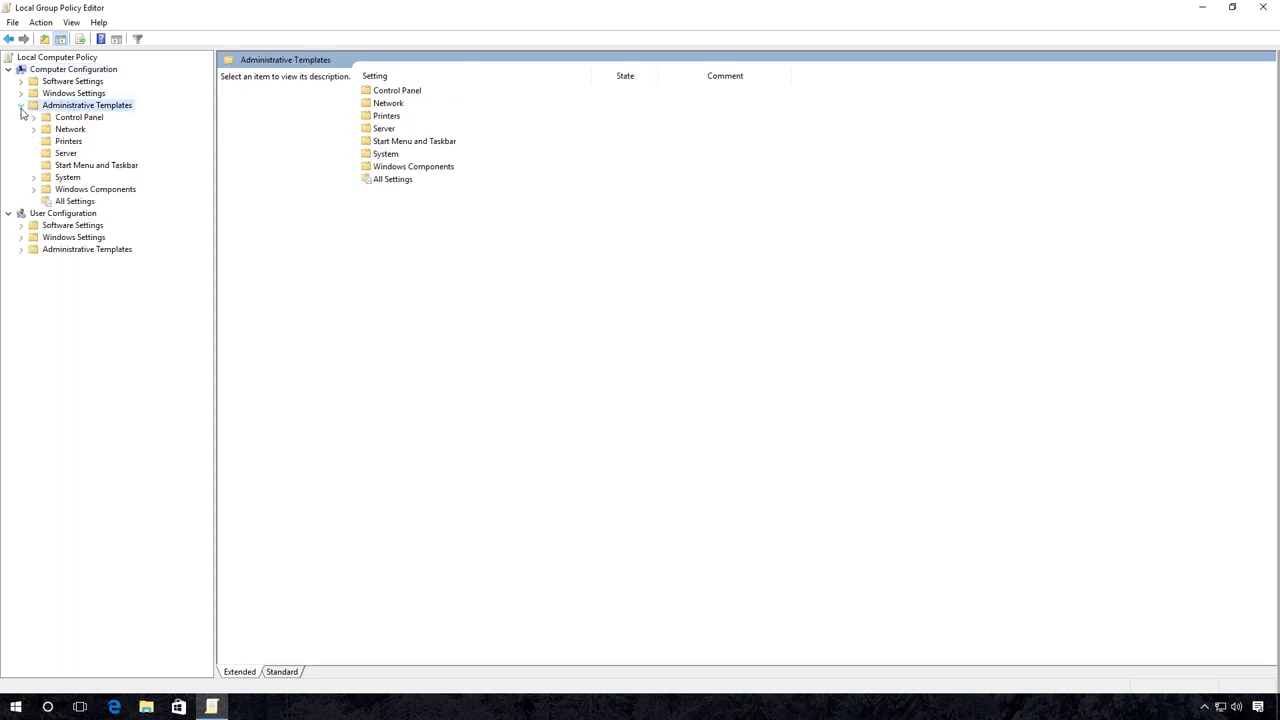
left_click(62, 177)
left_click(34, 178)
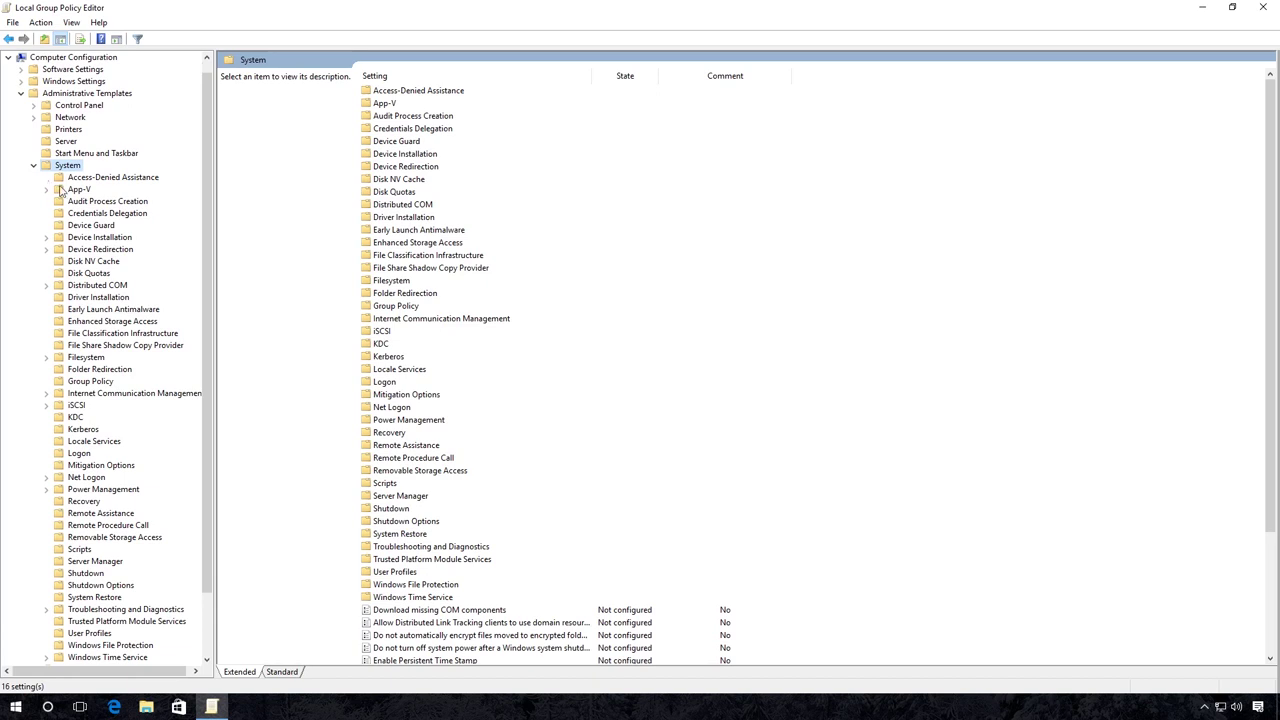
left_click(113, 298)
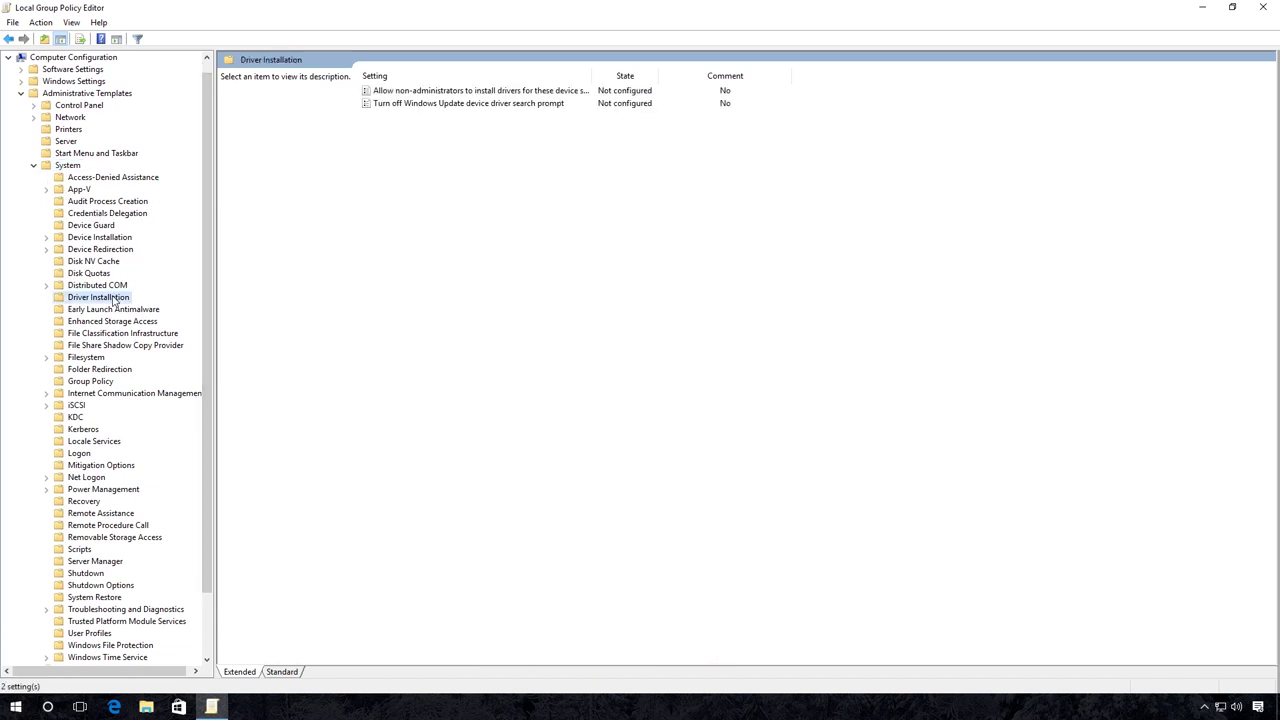
Set the policy "Turn off Windows Update device driver search prompt" to Enabled, apply it and close the policy editor
left_click(456, 104)
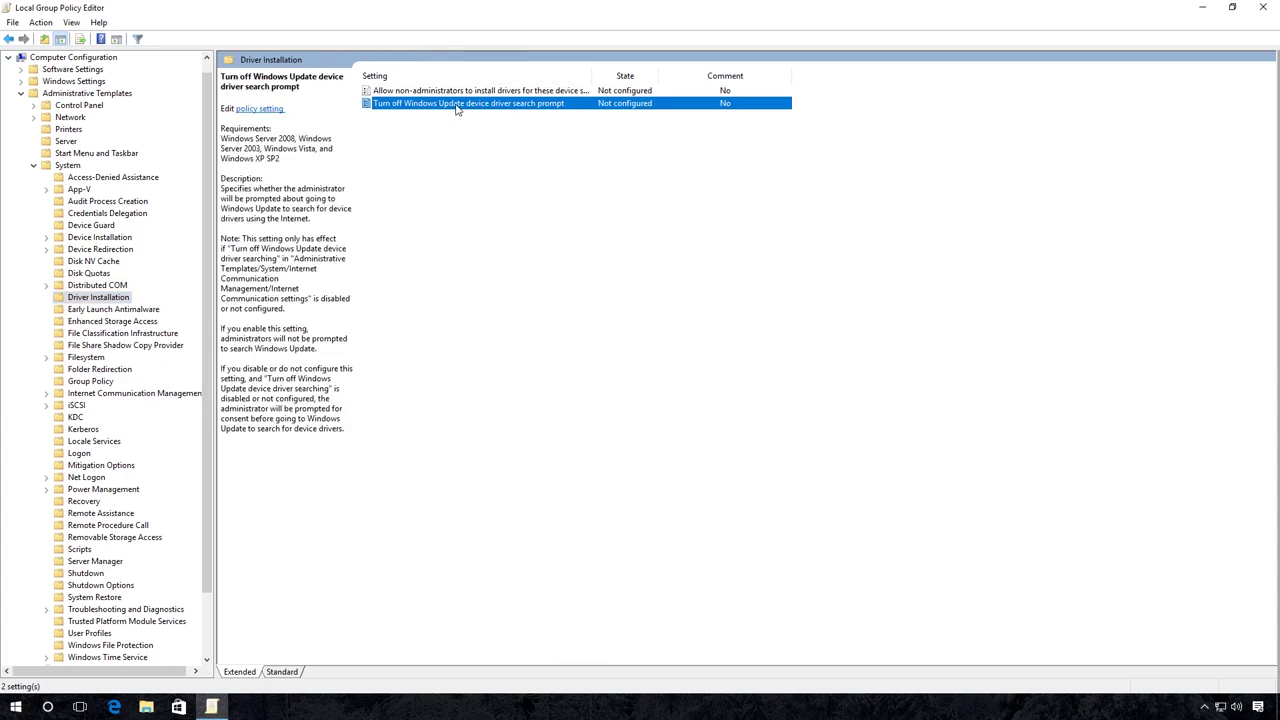
double_click(456, 104)
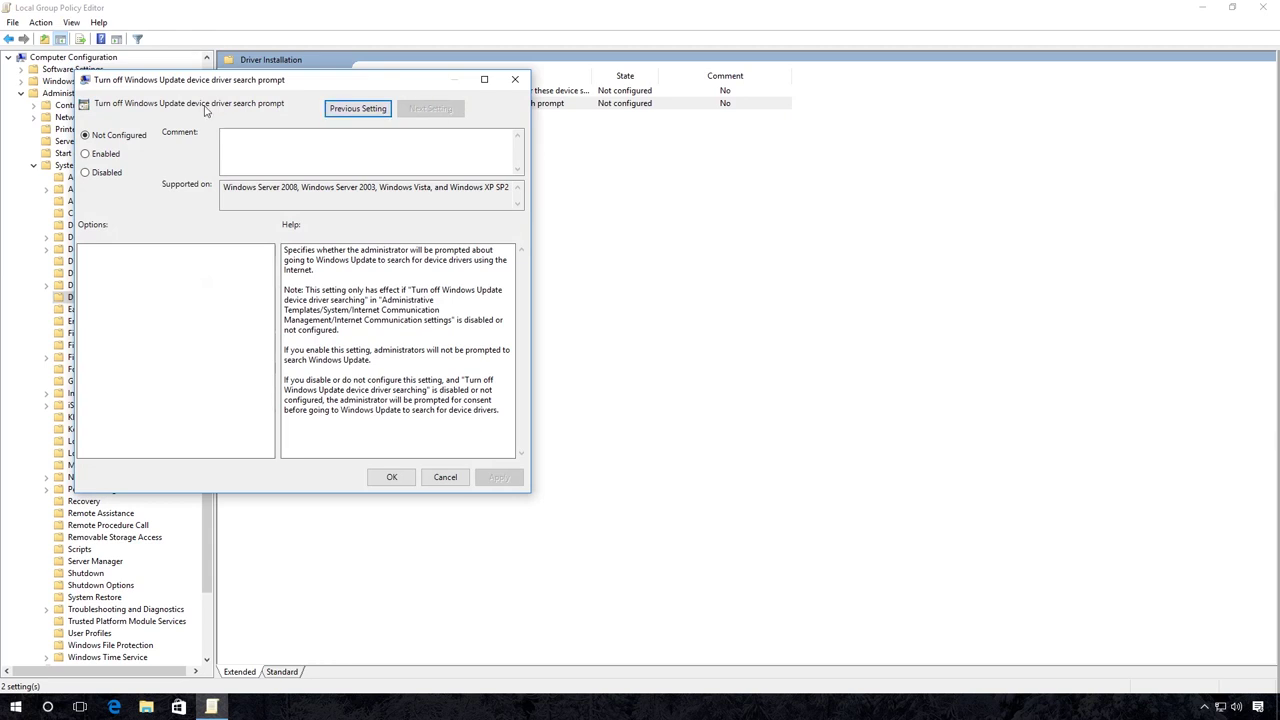
left_click(104, 155)
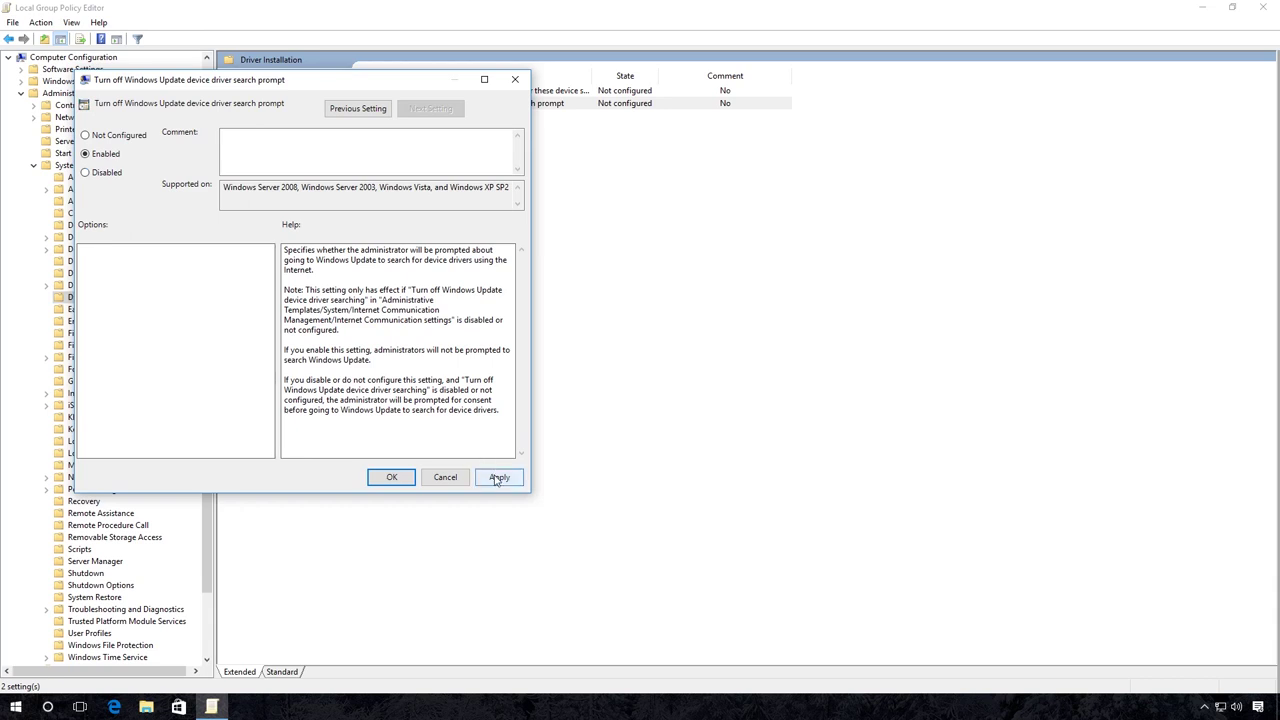
left_click(496, 479)
left_click(392, 477)
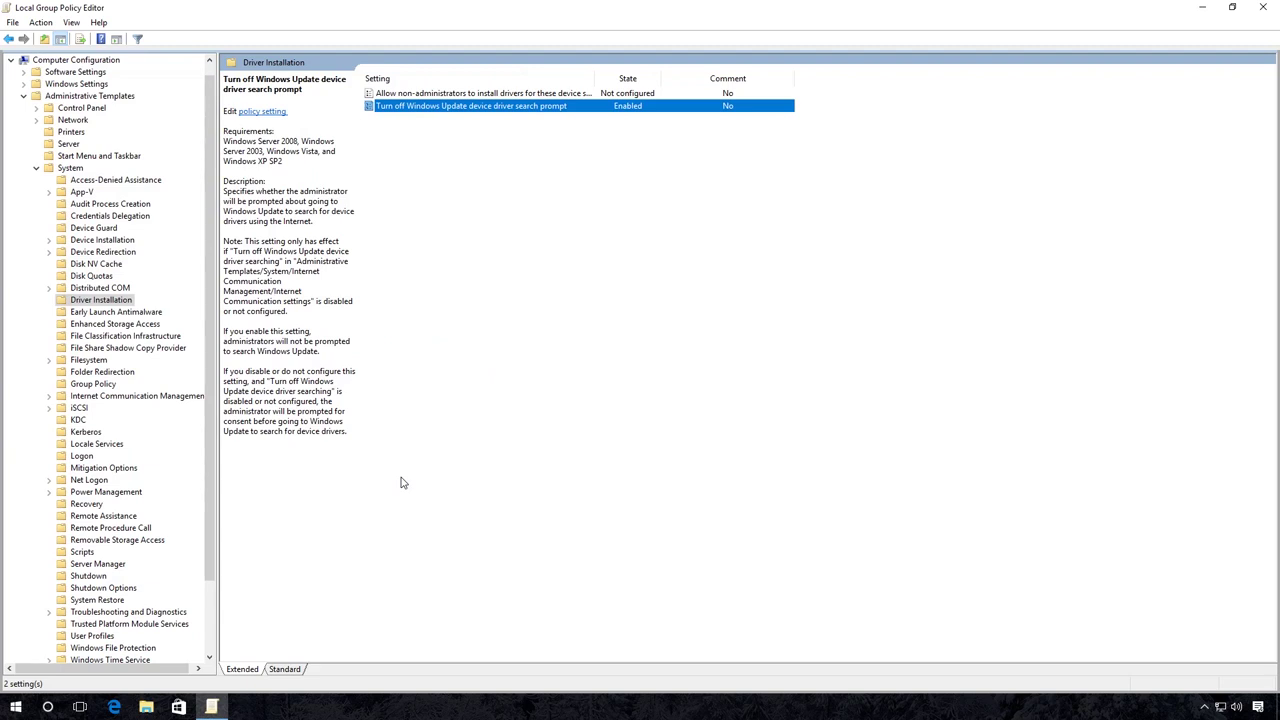
left_click(1257, 8)
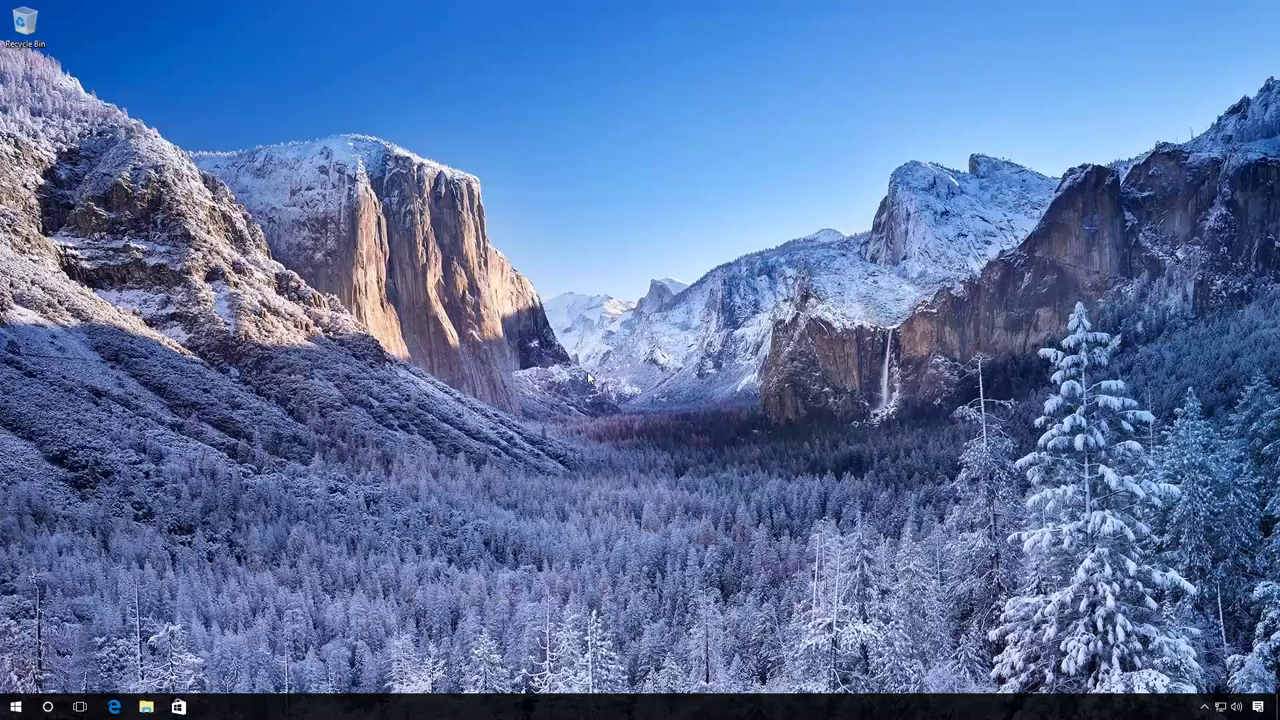
Find and open the System control panel page, and open its advanced system settings
left_click(47, 707)
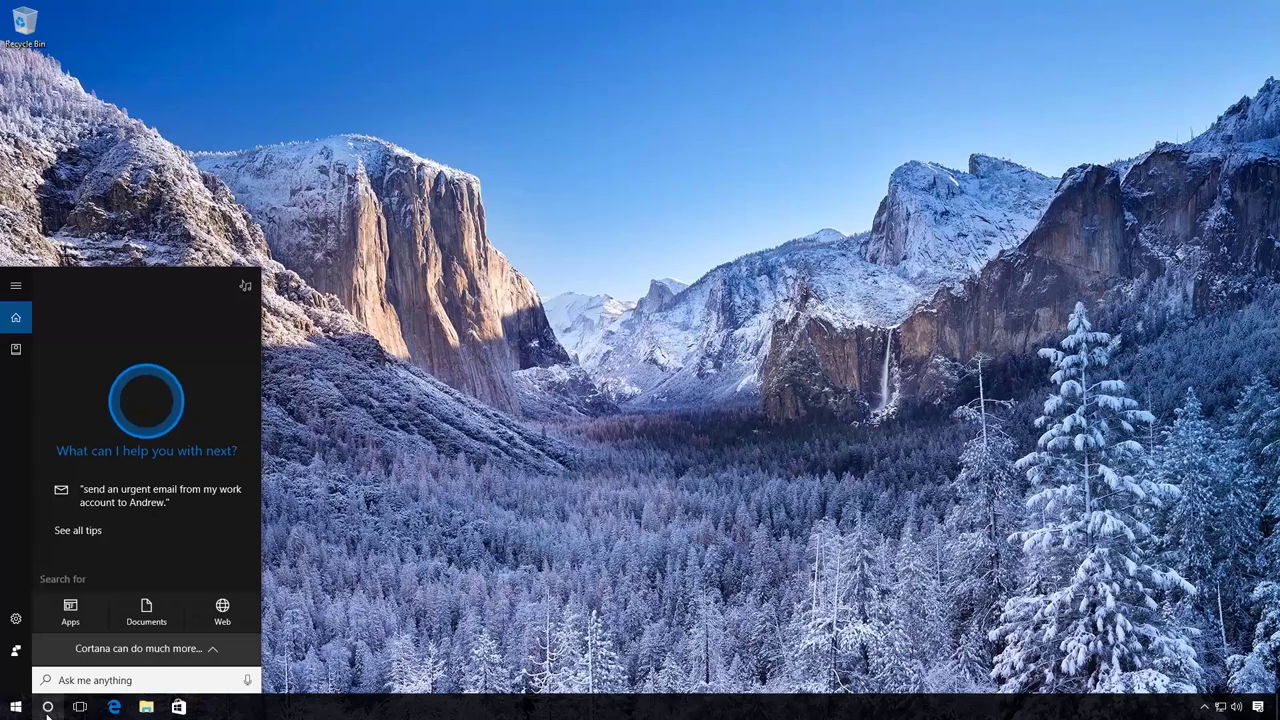
type("system")
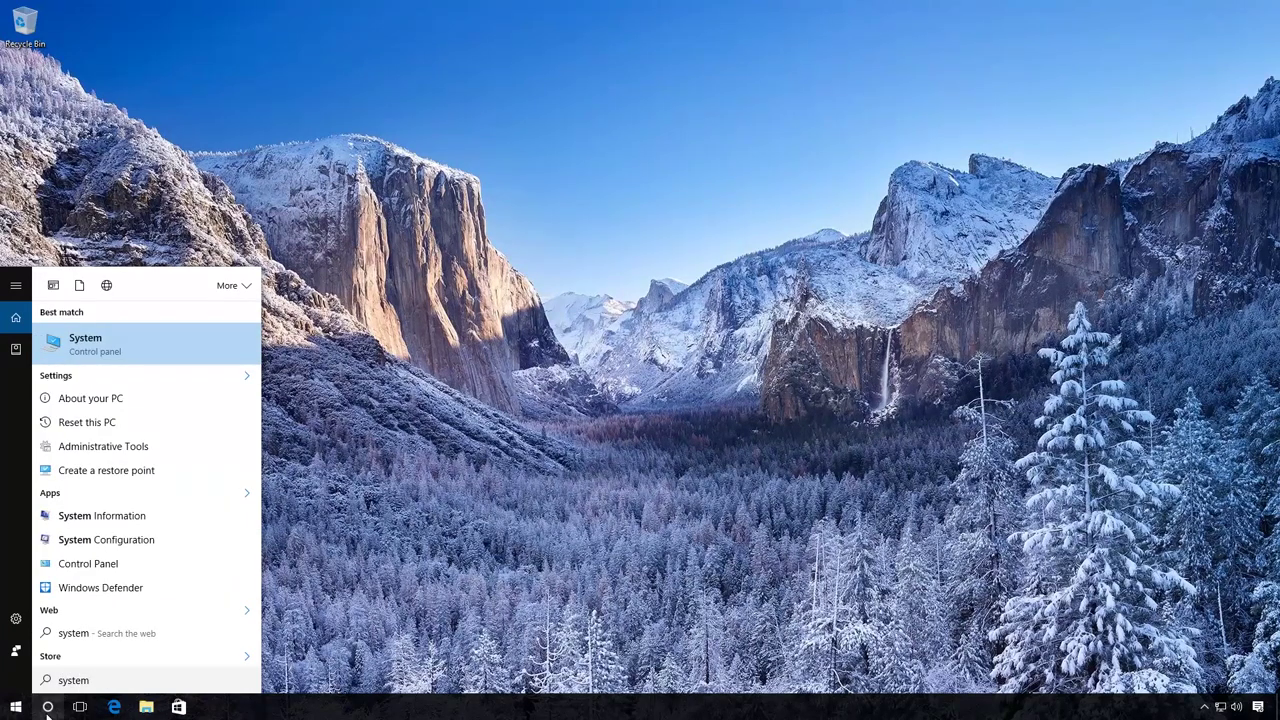
left_click(93, 345)
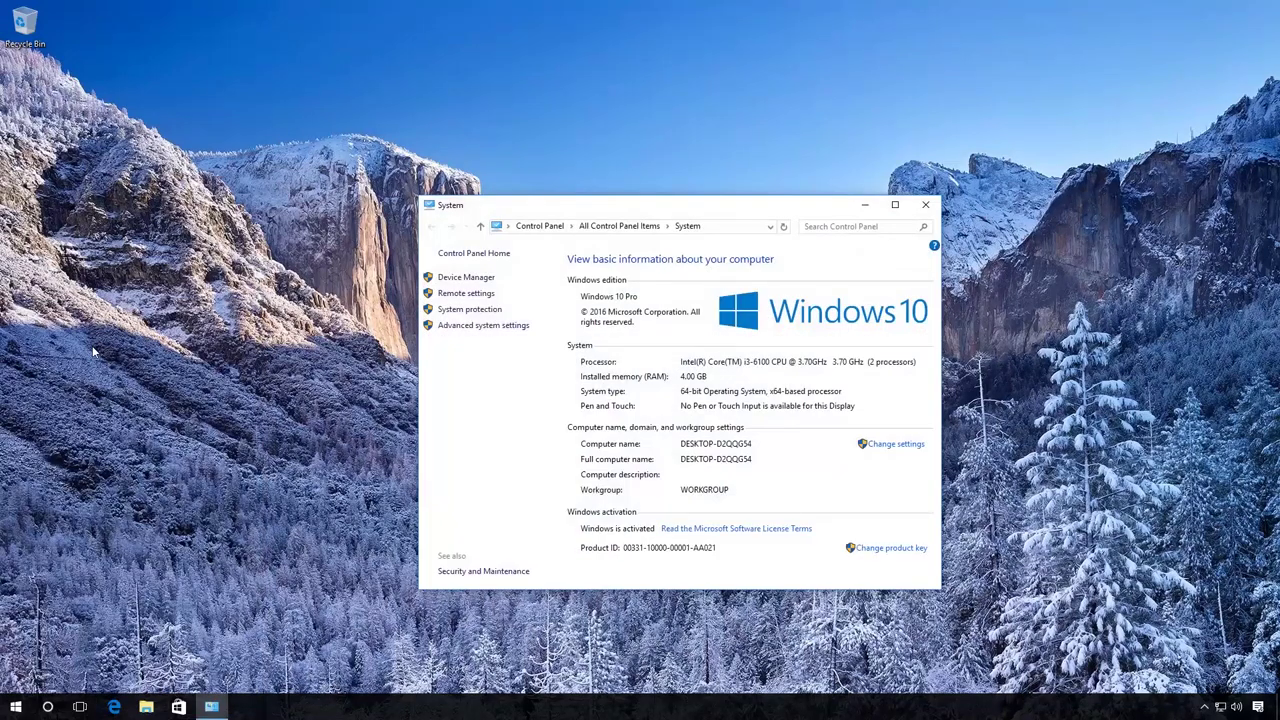
left_click(477, 327)
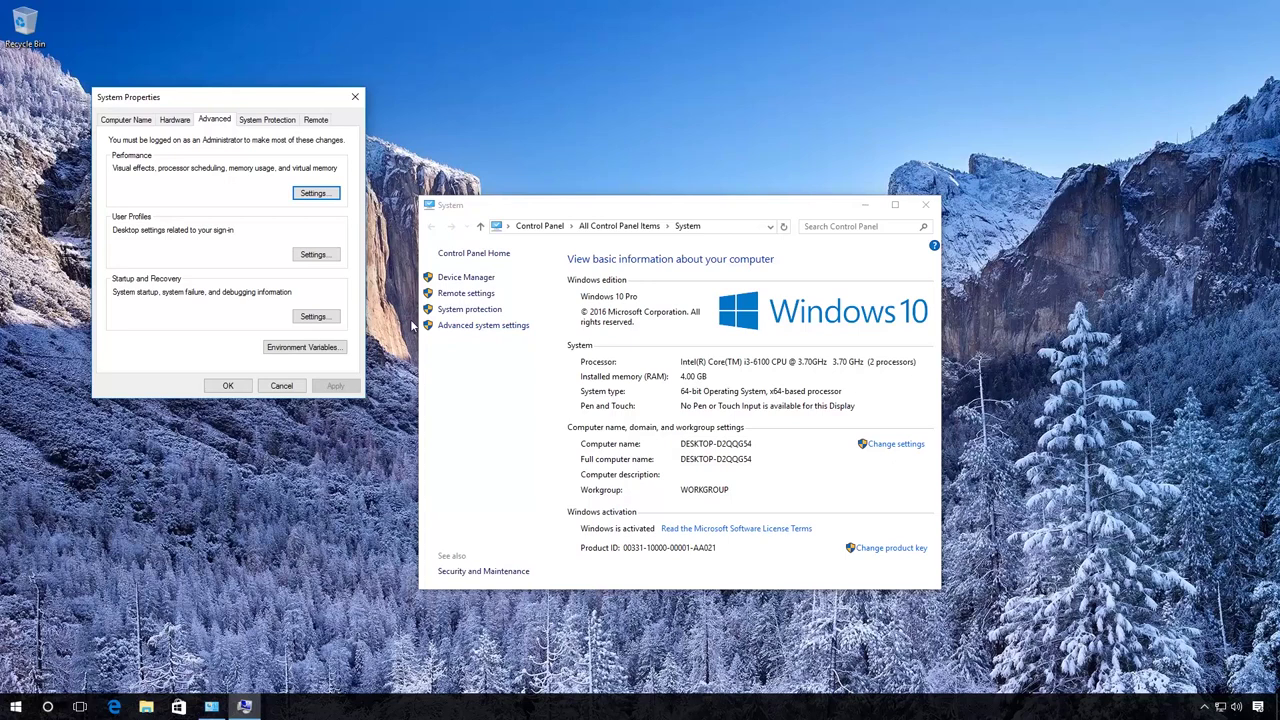
Set the hardware device installation settings to "No (your device might not work as expected)", save the change and close the system windows
left_click(175, 121)
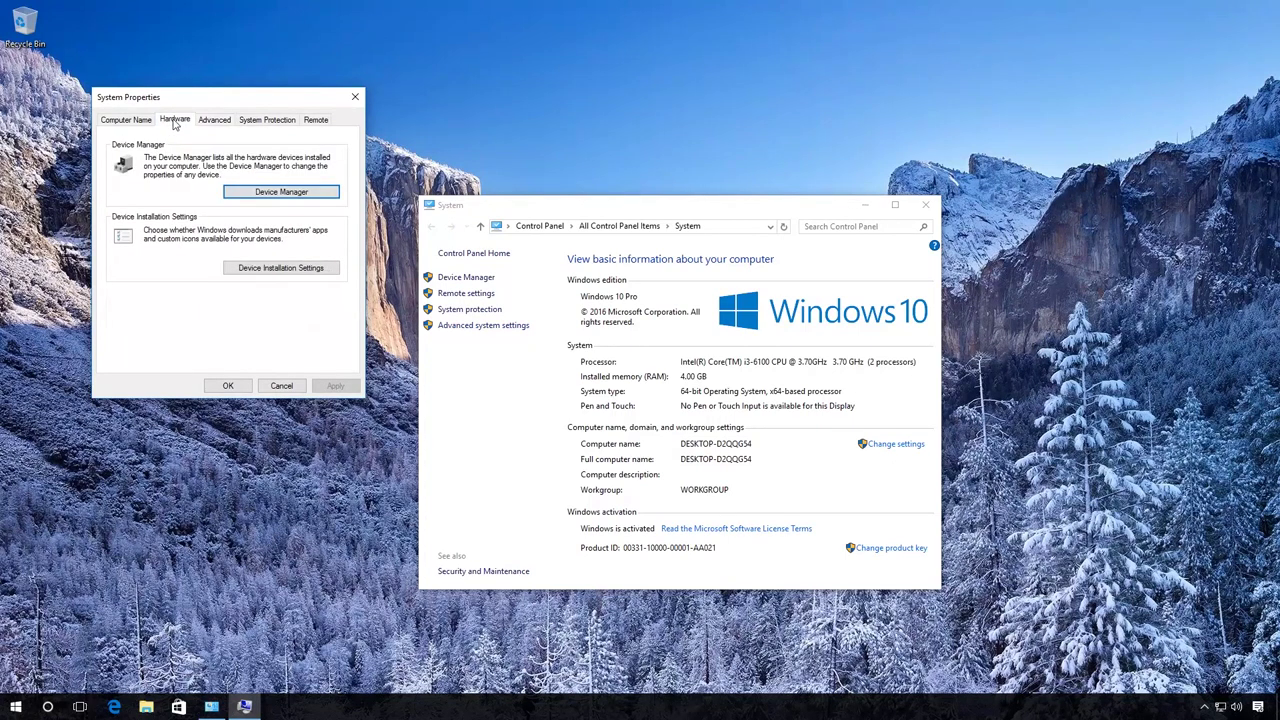
left_click(263, 272)
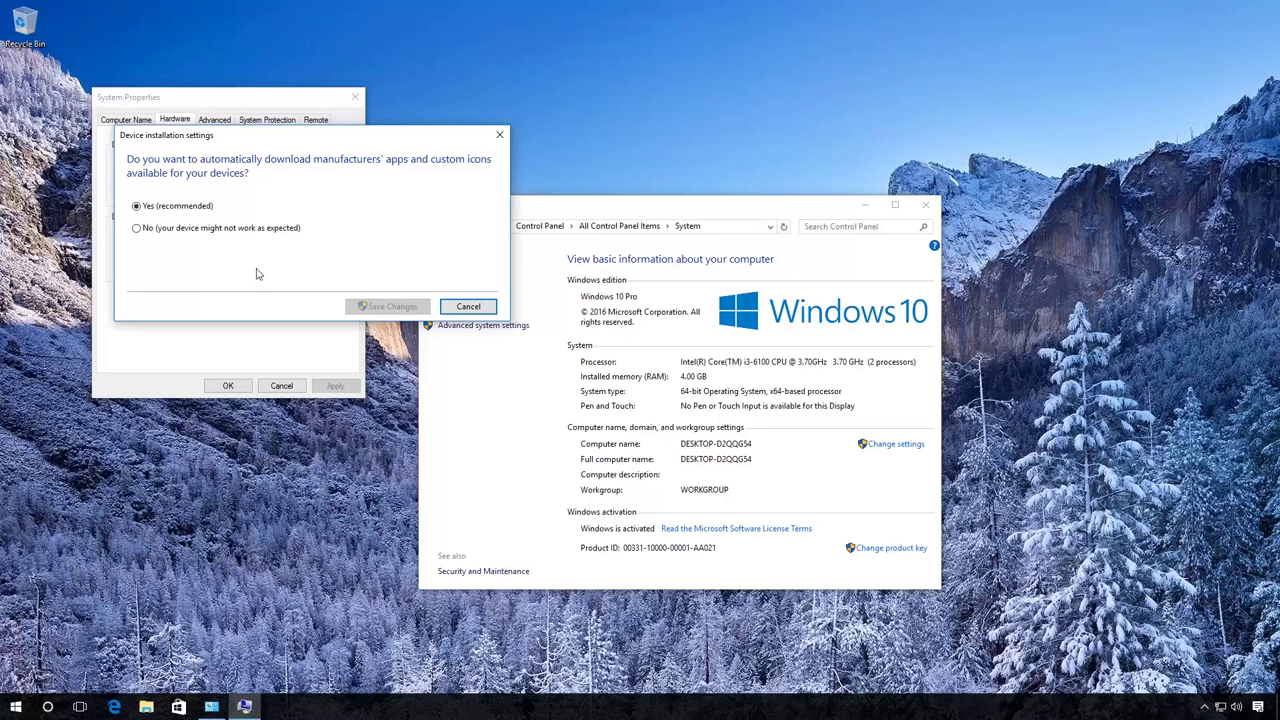
left_click(171, 231)
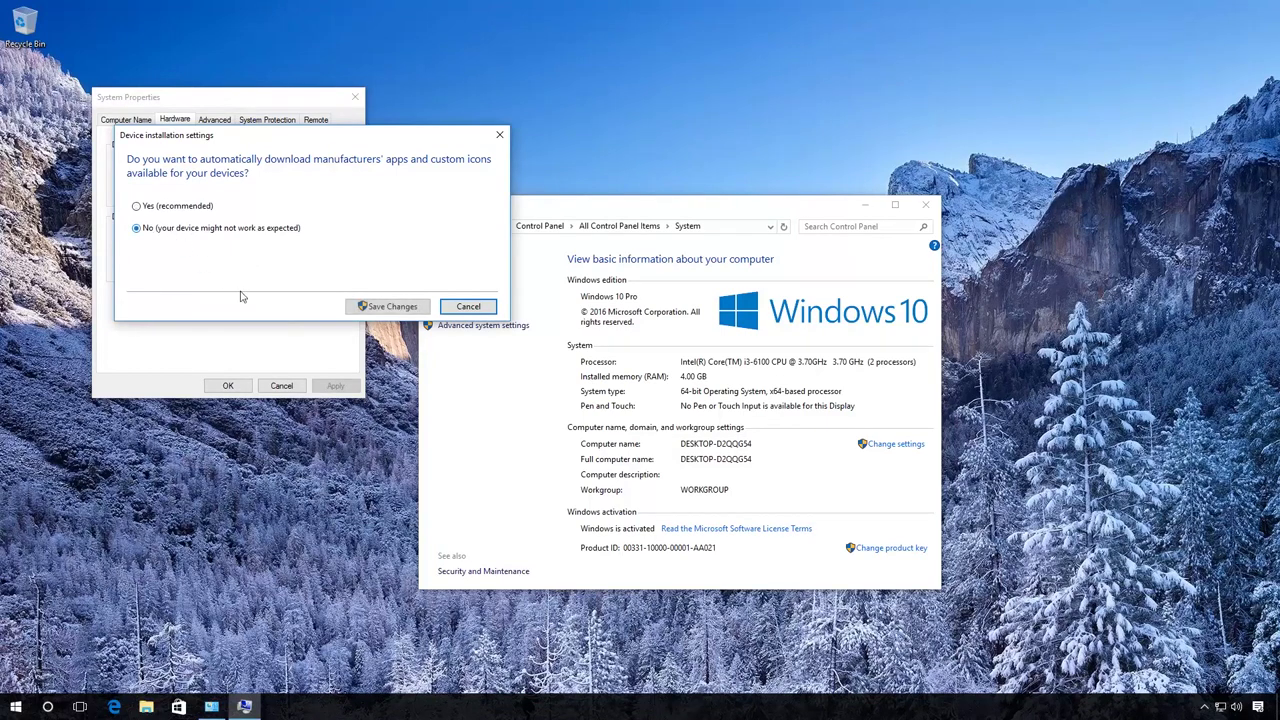
left_click(372, 310)
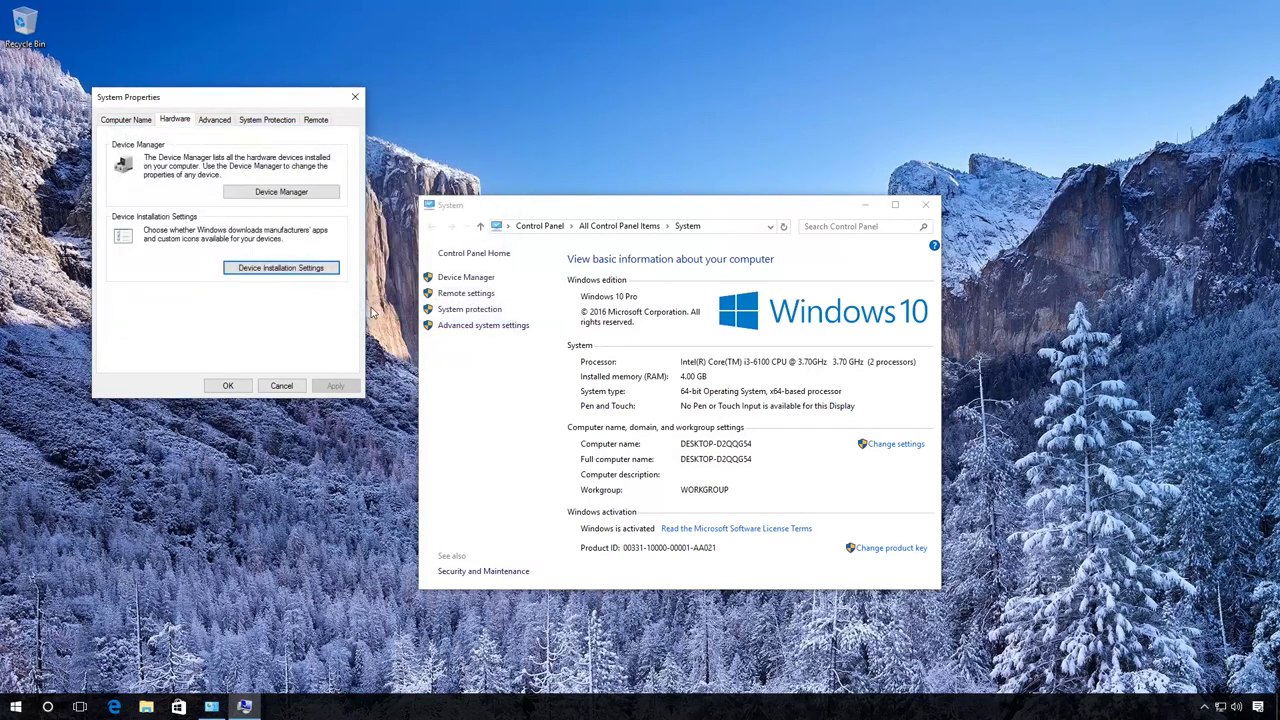
left_click(233, 387)
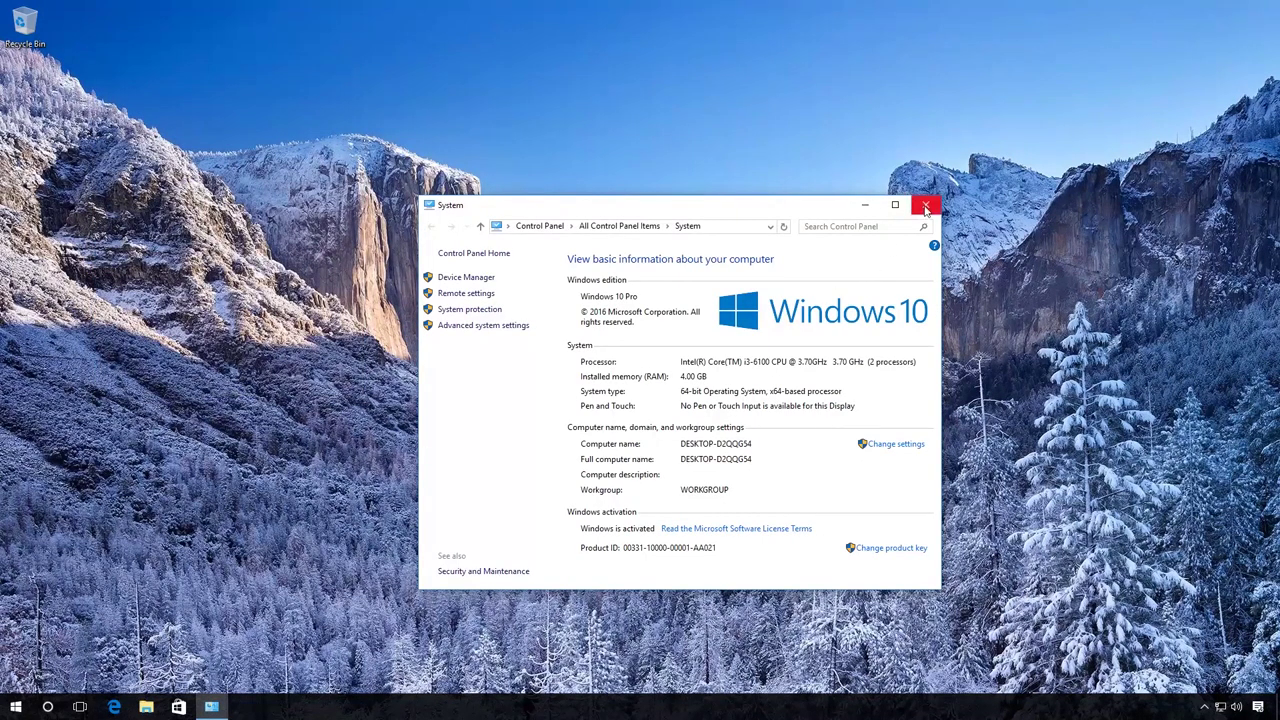
left_click(925, 205)
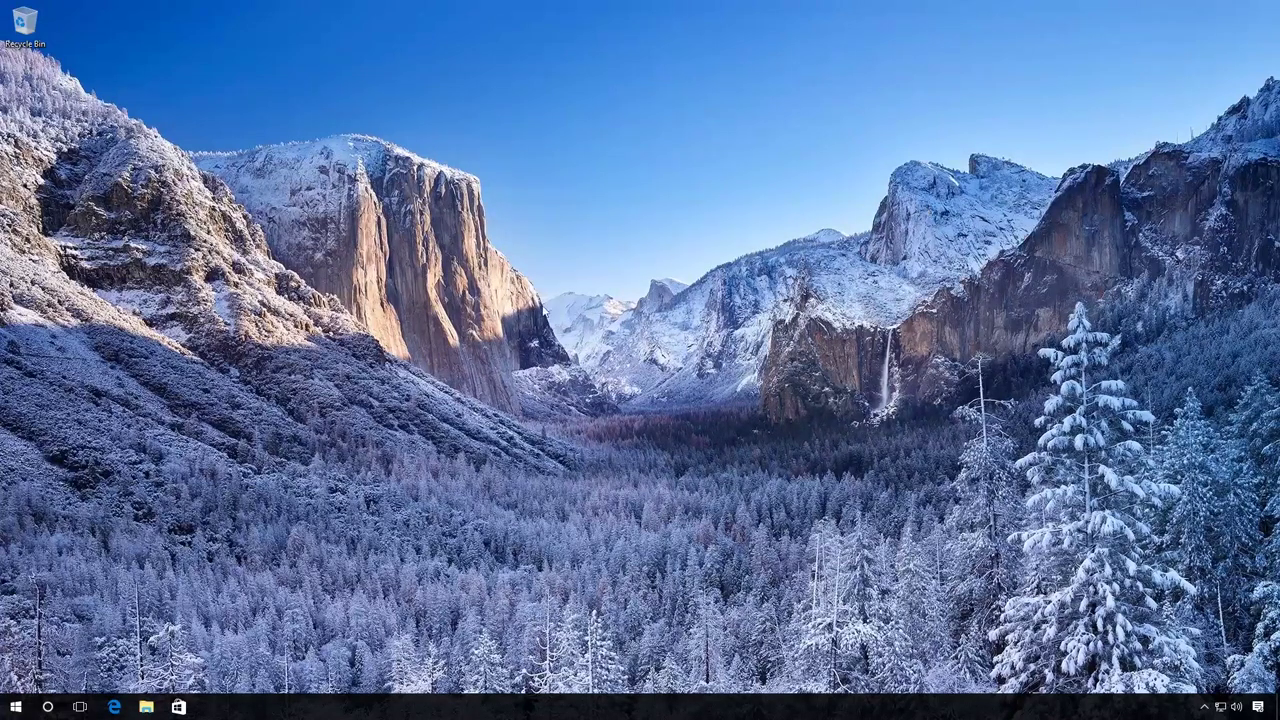
Search for regedit and open the Registry Editor
left_click(49, 707)
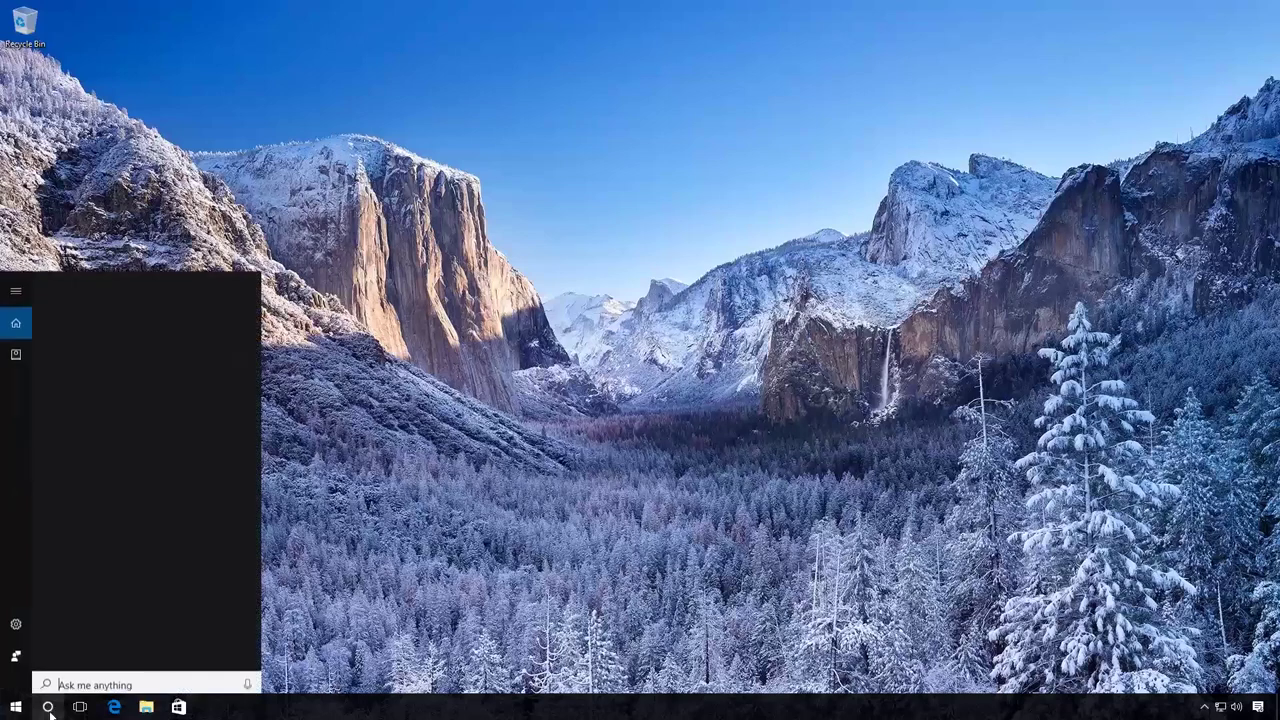
type("regedit")
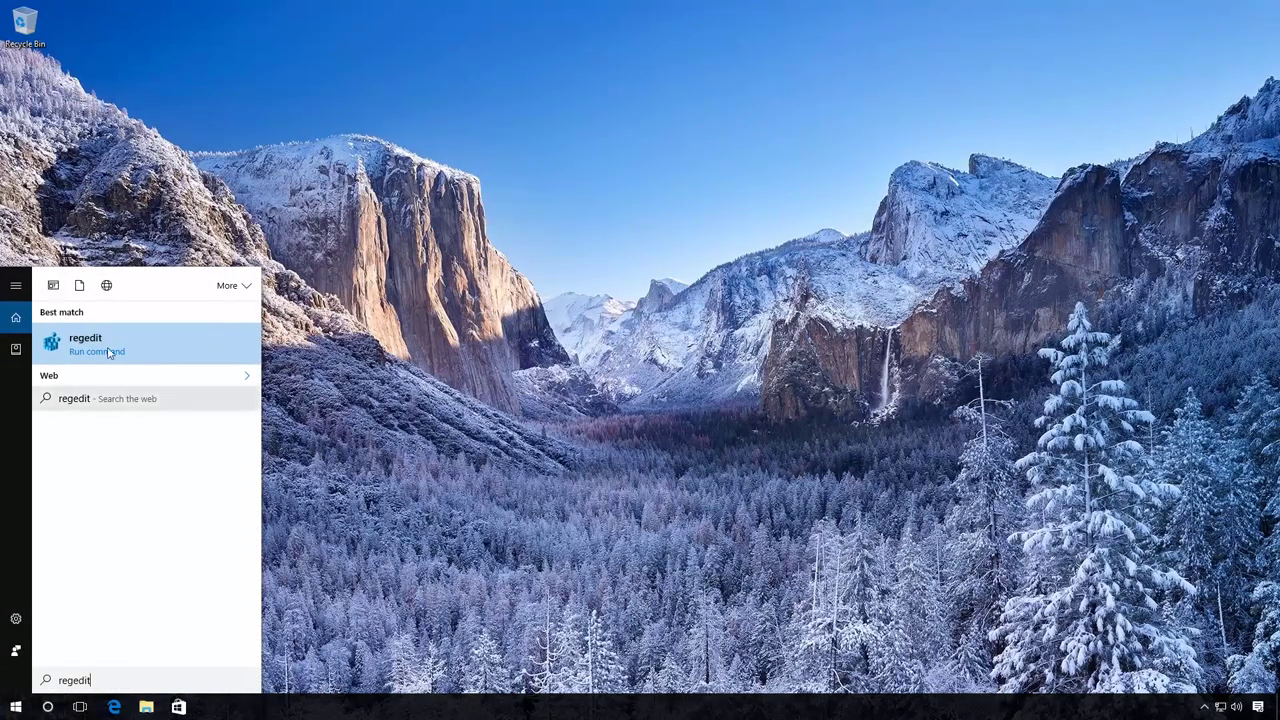
left_click(108, 342)
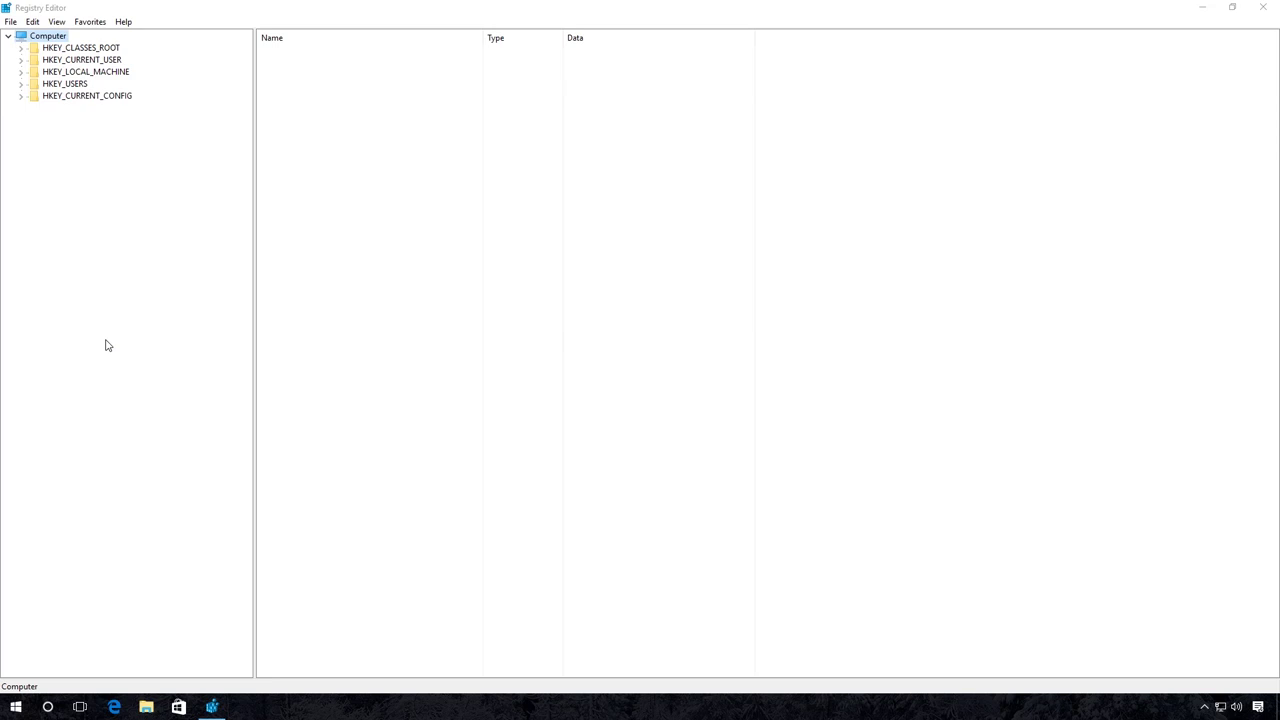
Expand the registry tree down to HKEY_LOCAL_MACHINE\SOFTWARE\Microsoft
left_click(99, 74)
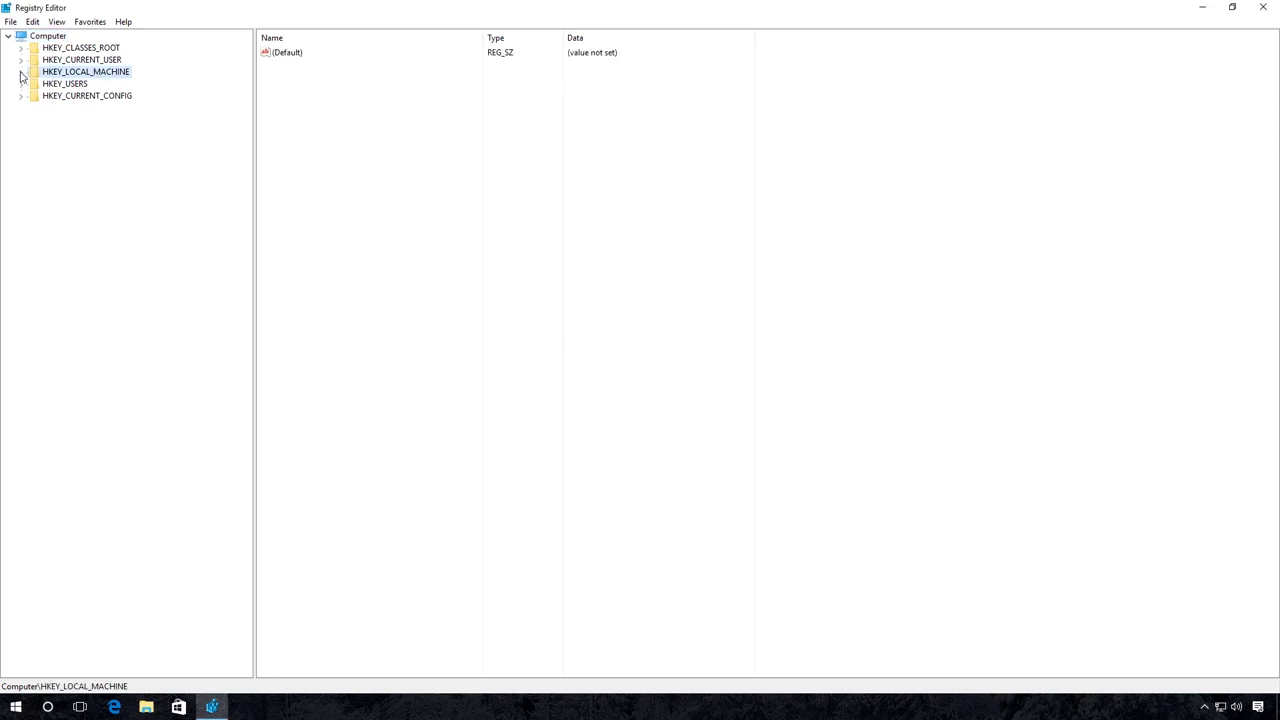
left_click(21, 73)
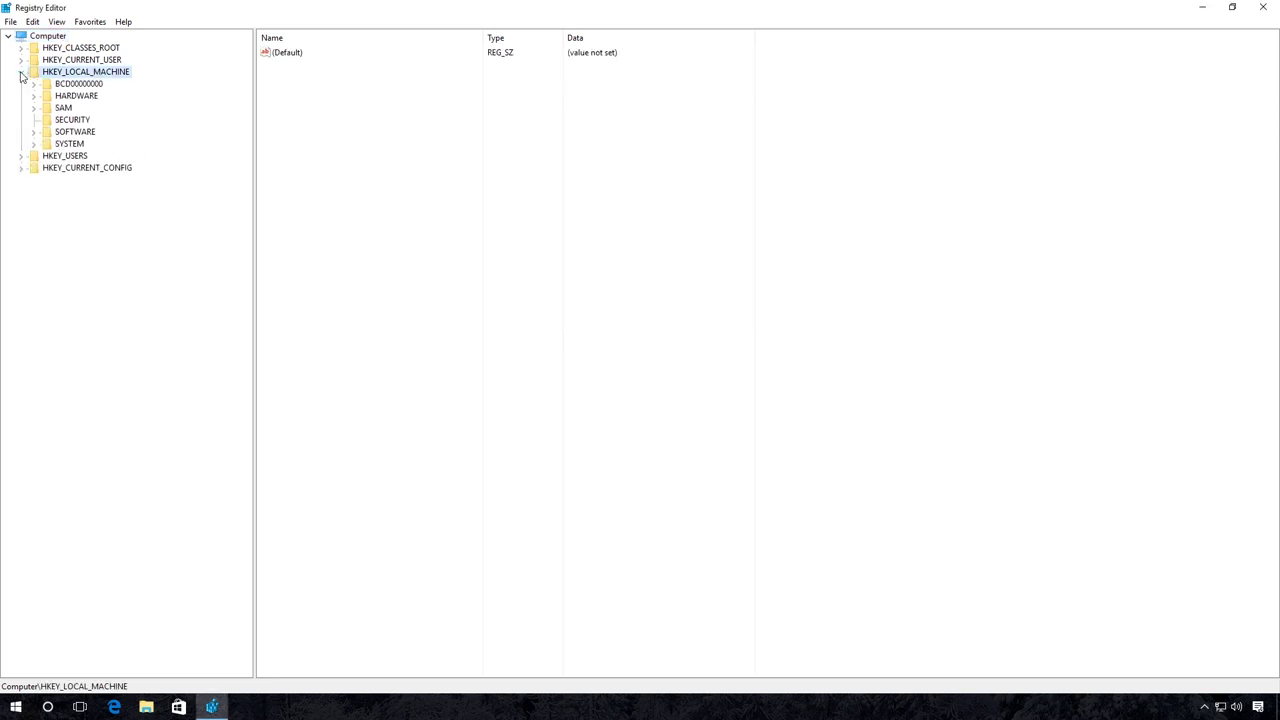
left_click(74, 133)
left_click(34, 132)
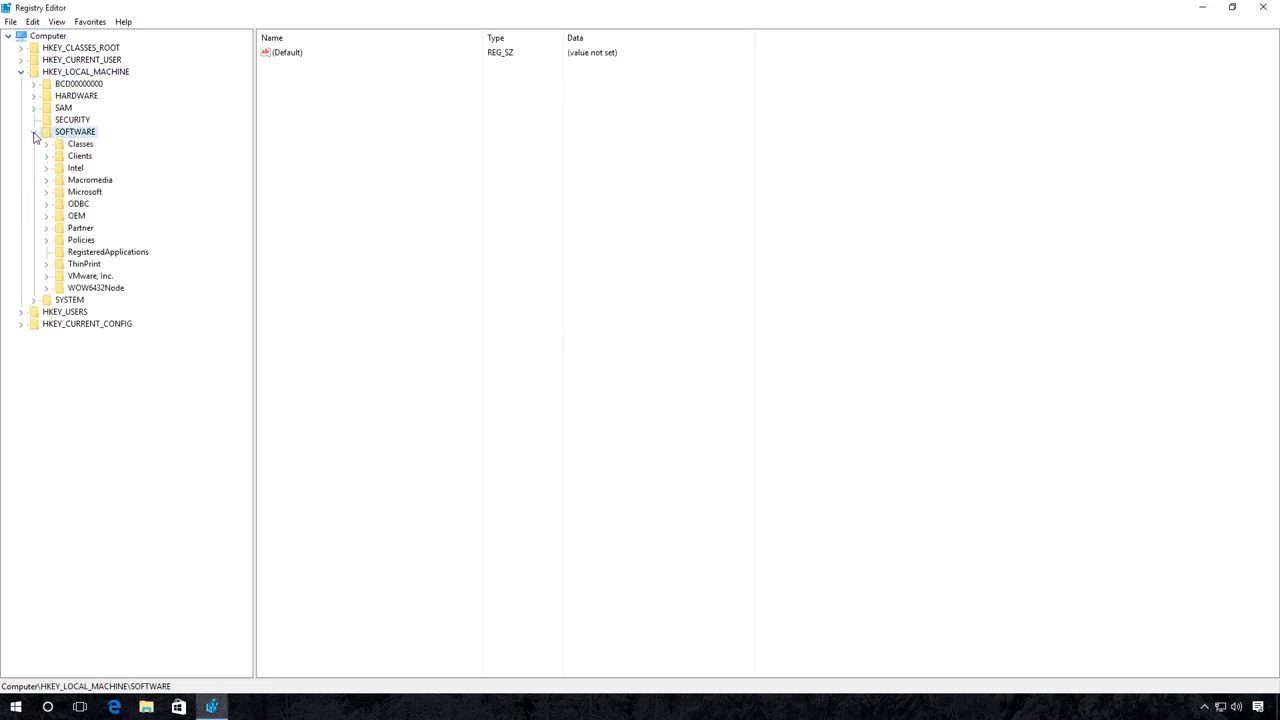
left_click(88, 193)
left_click(46, 192)
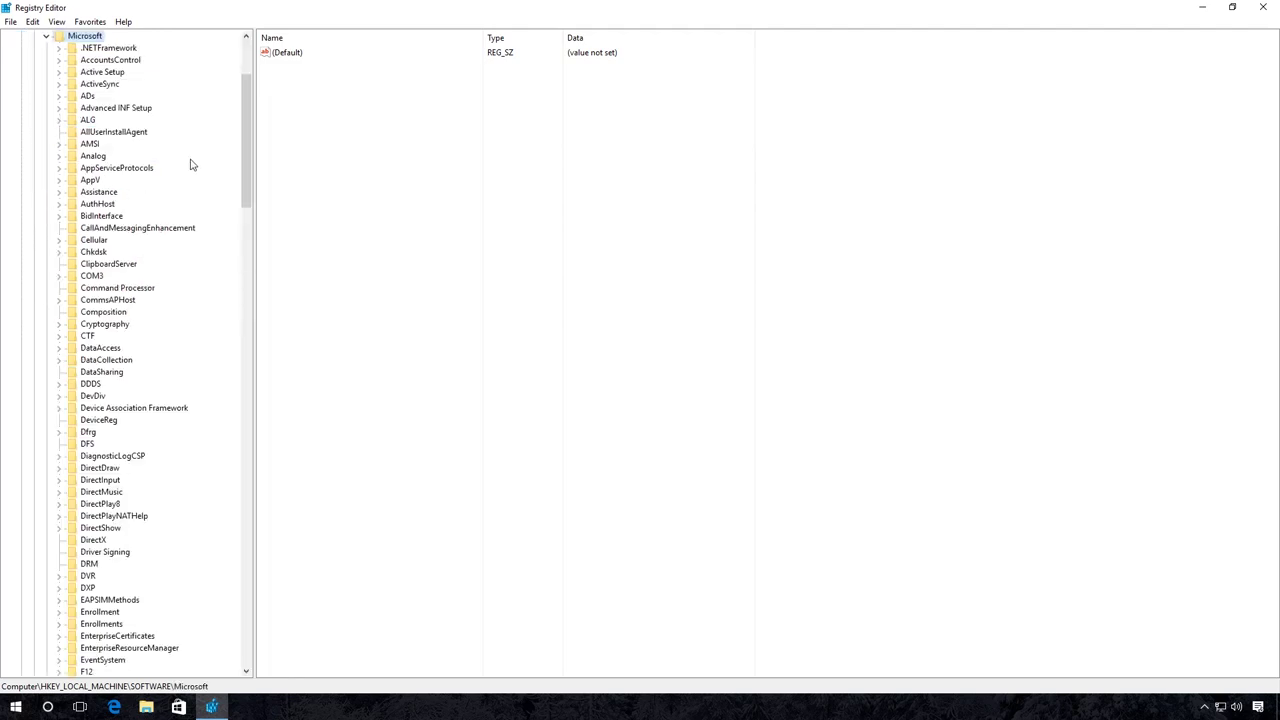
Within the Microsoft key, expand Windows\CurrentVersion and open the DriverSearching key
left_click_drag(246, 128, 243, 536)
left_click(96, 443)
left_click(59, 444)
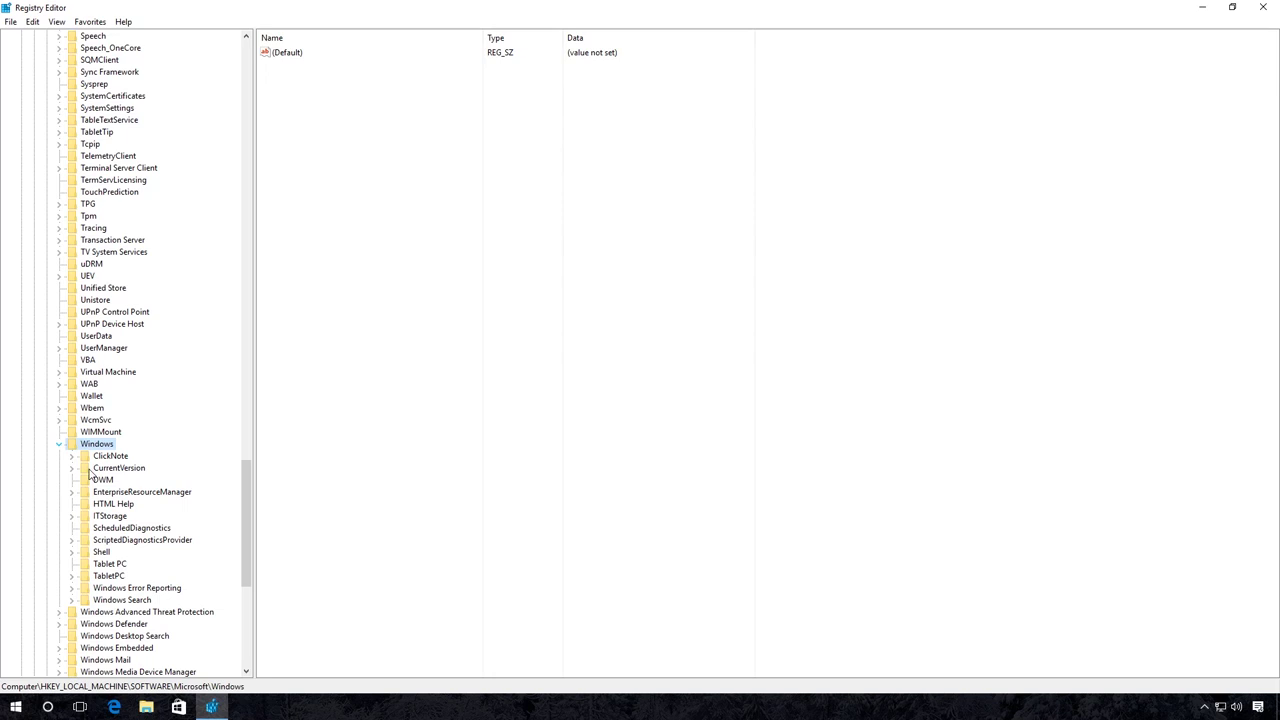
left_click(121, 469)
left_click(71, 470)
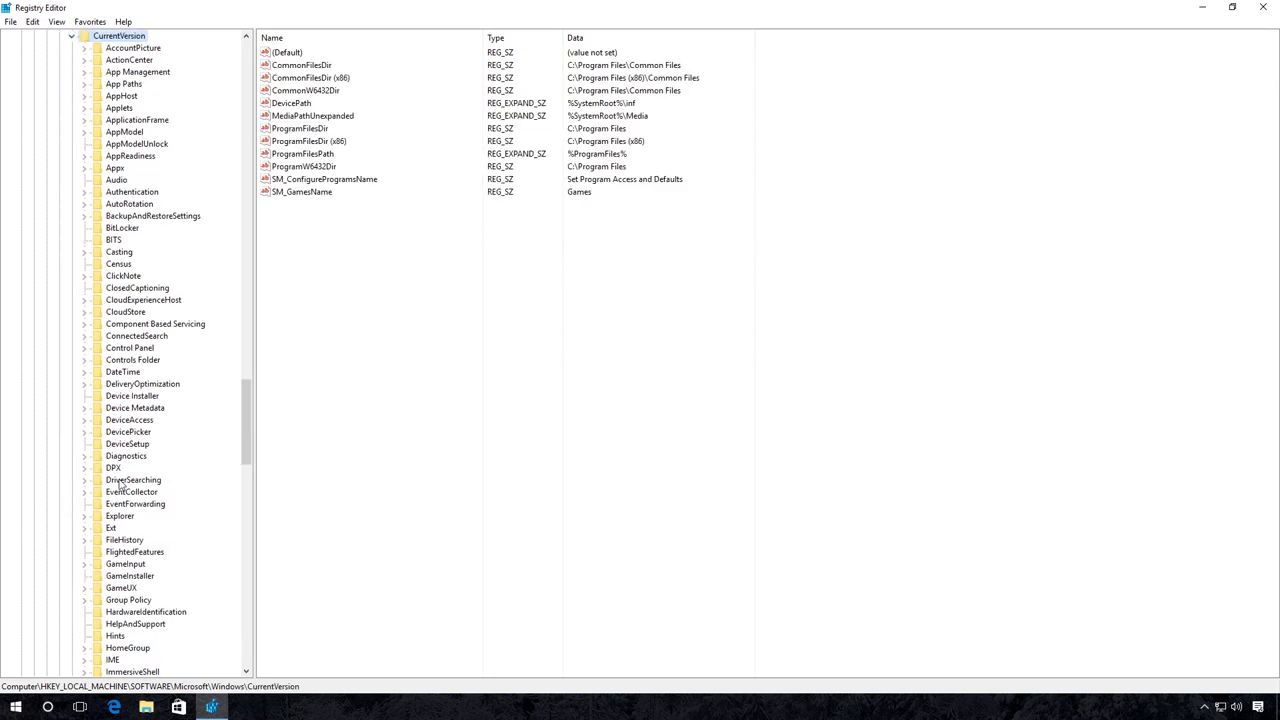
left_click(116, 481)
left_click(85, 481)
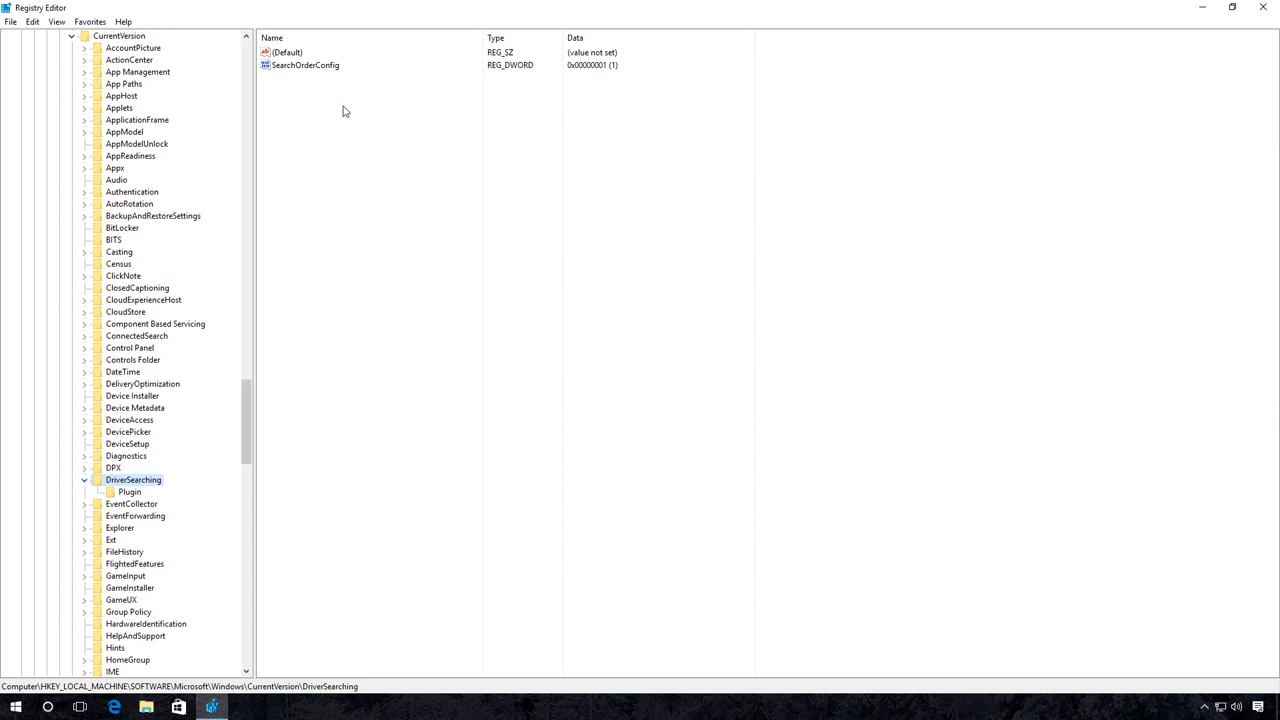
Set the SearchOrderConfig DWORD value data to 0 and close the Registry Editor
double_click(306, 70)
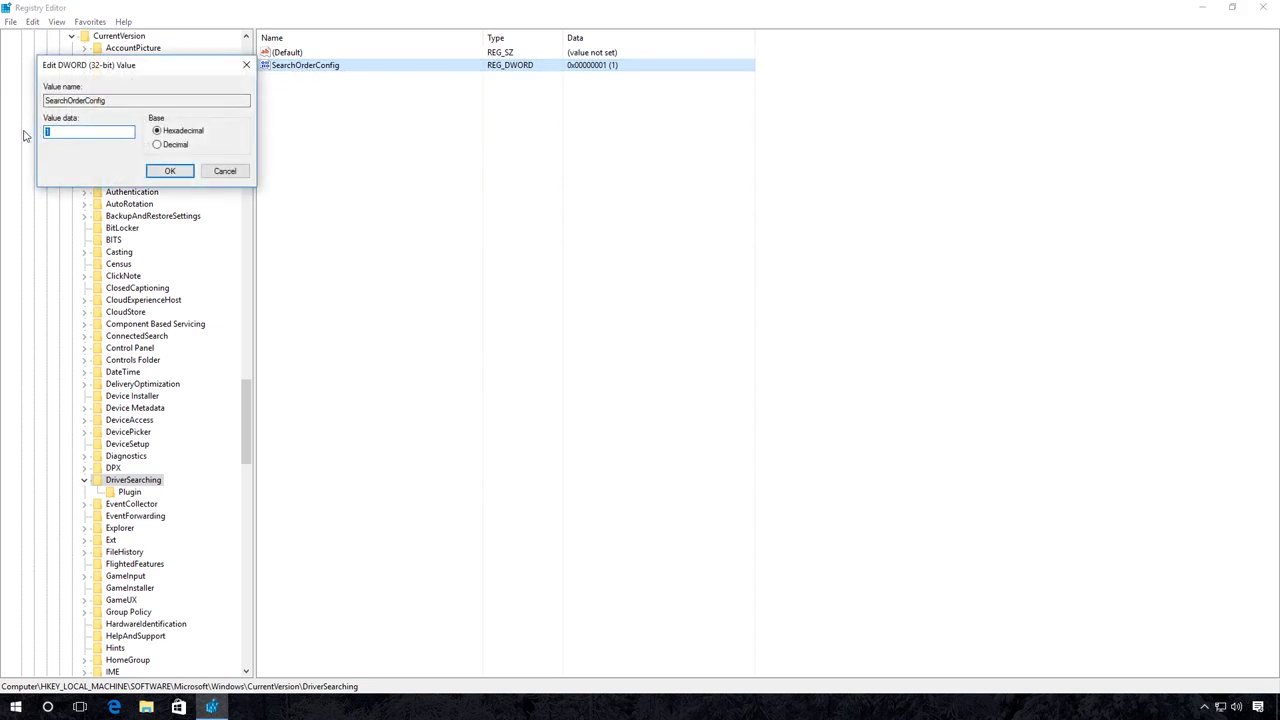
type("0")
left_click(170, 171)
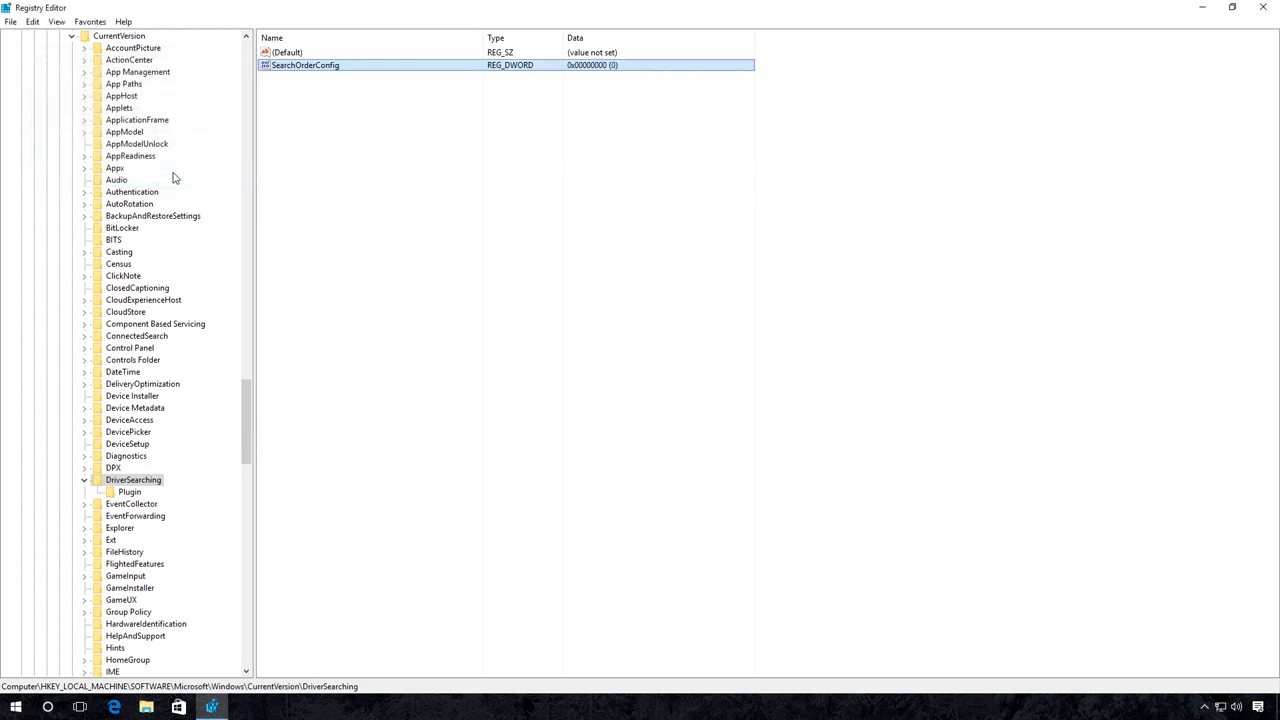
left_click(1266, 8)
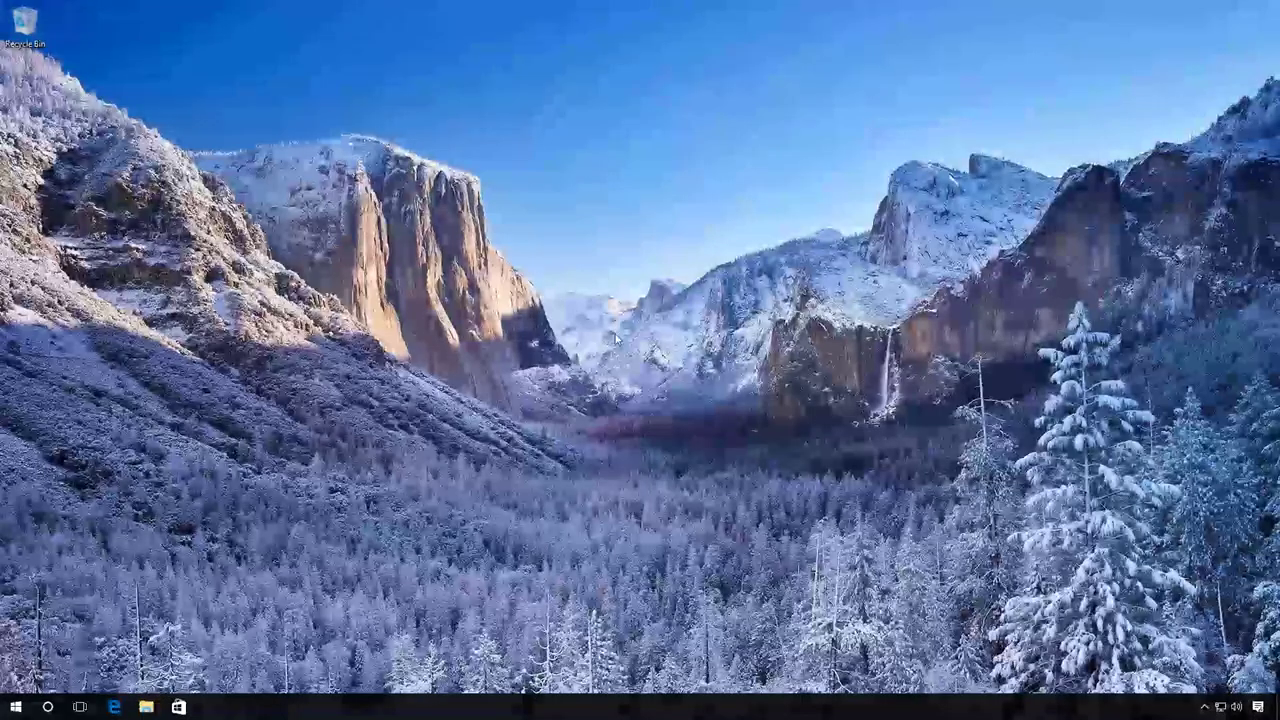